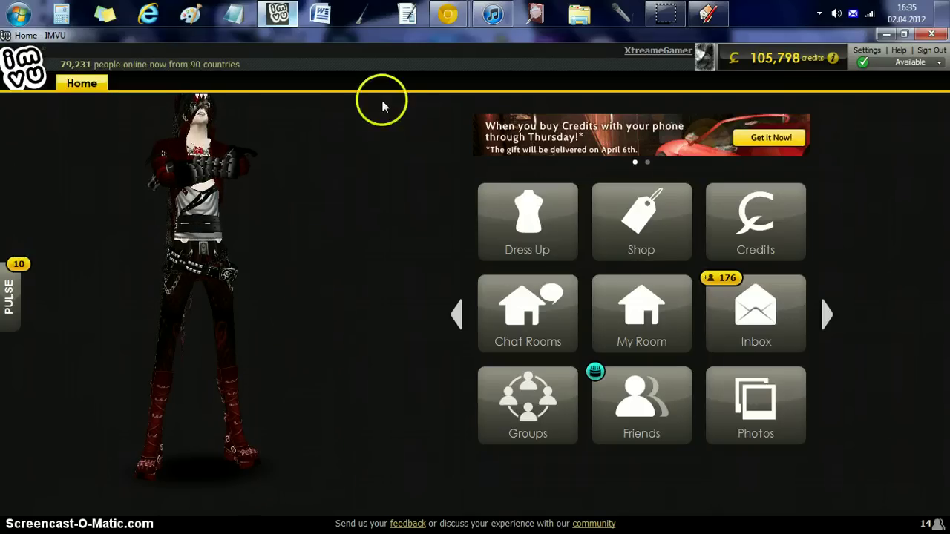
{"action": "mouse_move", "coordinate": [448, 13]}
{"action": "left_click", "coordinate": [574, 106]}
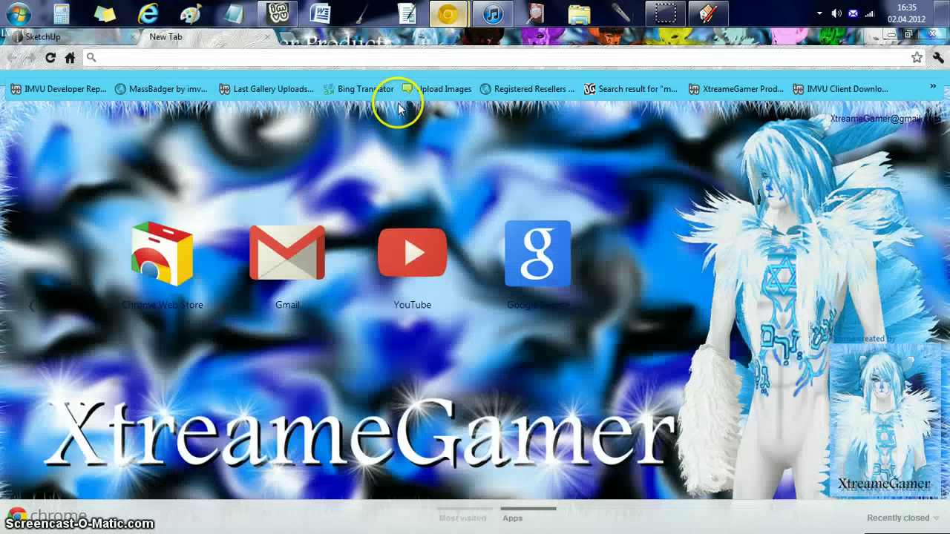
{"action": "type", "text": "www.google.com"}
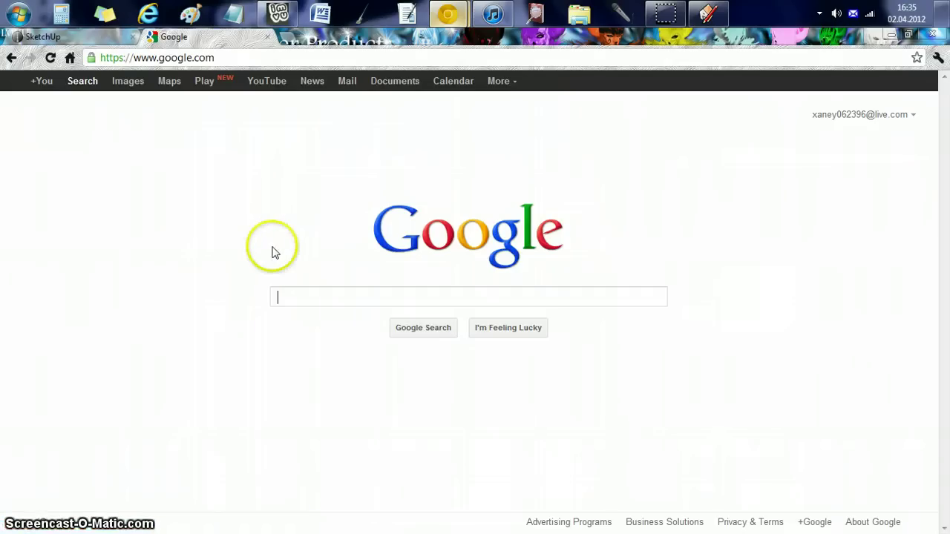
{"action": "type", "text": "Google"}
{"action": "type", "text": " sketch u"}
{"action": "type", "text": "p"}
{"action": "key", "text": "Return"}
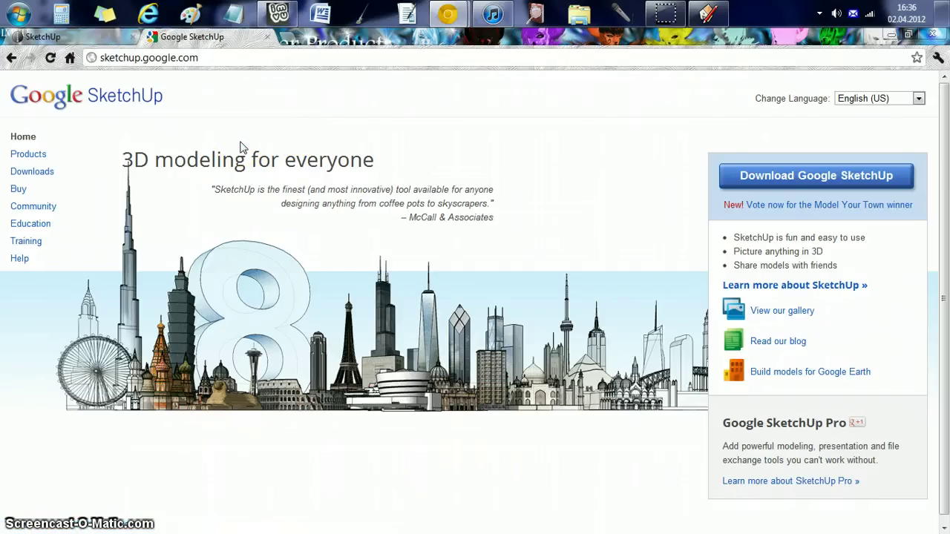
Return to the imvu-products.biz tutorials tab and scroll to the SketchUp, IMVU File Editor and Meshout list
{"action": "left_click", "coordinate": [81, 35]}
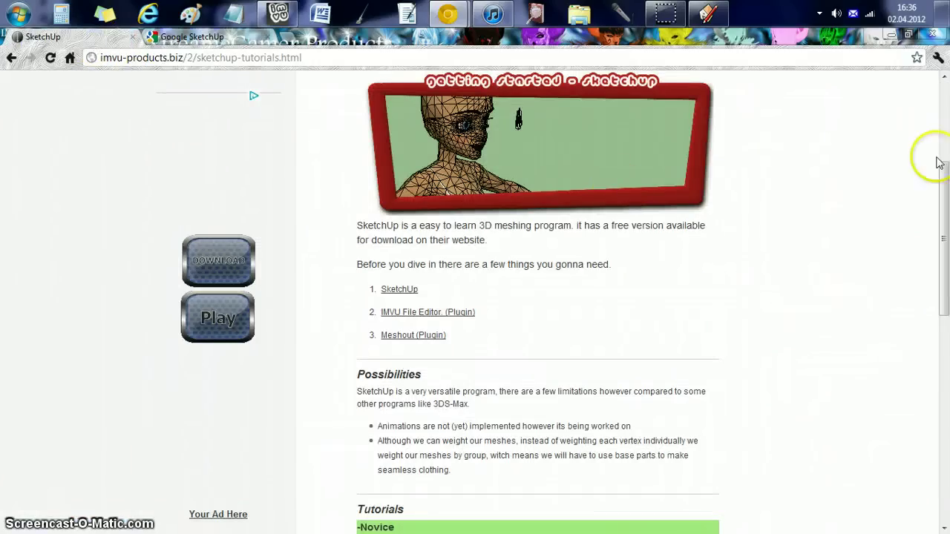
{"action": "left_click_drag", "start_coordinate": [937, 182], "coordinate": [943, 120]}
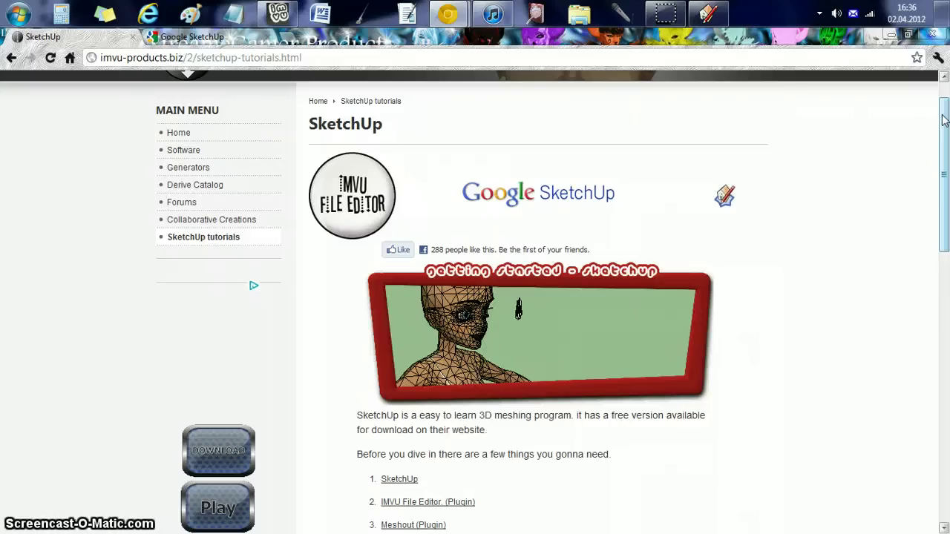
{"action": "left_click", "coordinate": [102, 58]}
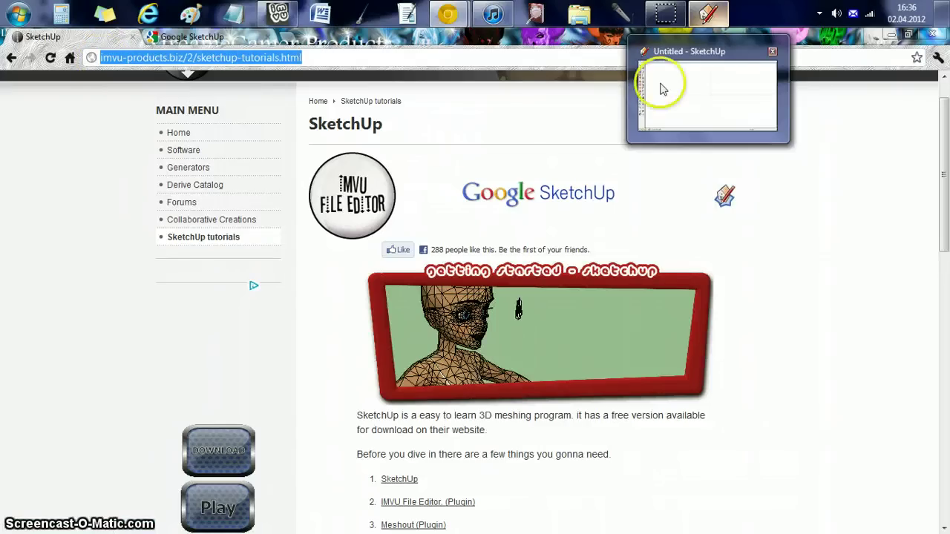
{"action": "left_click", "coordinate": [542, 136]}
{"action": "left_click_drag", "start_coordinate": [943, 131], "coordinate": [944, 171]}
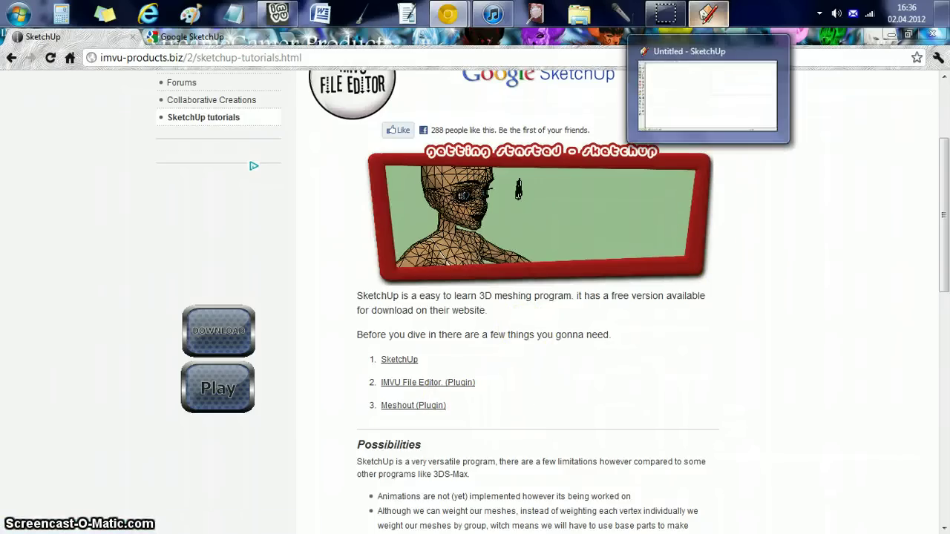
In SketchUp, draw the first two rectangle edges, about 3 m across and 2 m down
{"action": "left_click", "coordinate": [708, 13]}
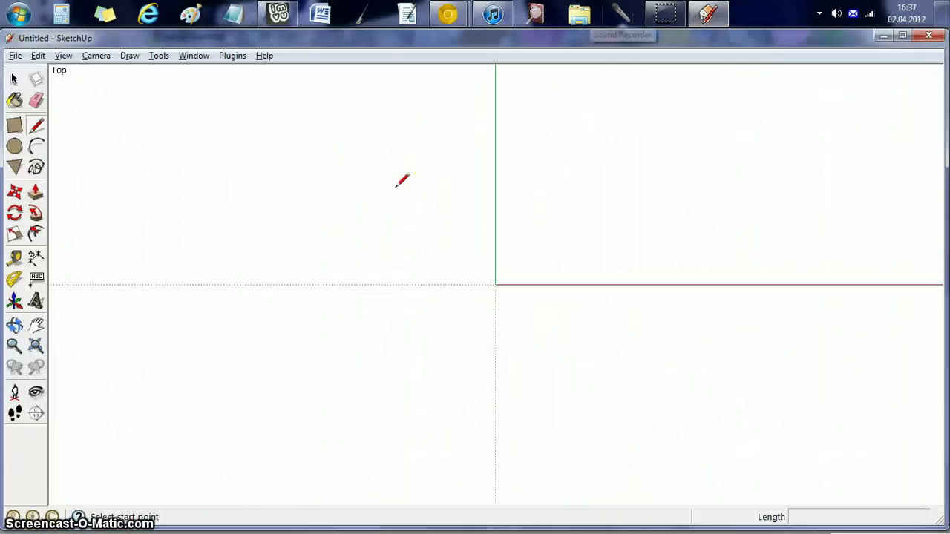
{"action": "left_click", "coordinate": [398, 215]}
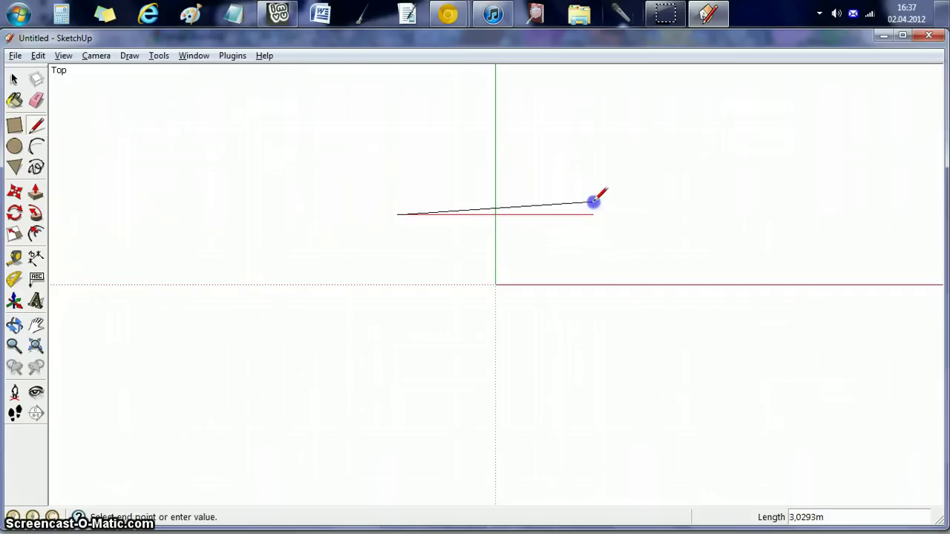
{"action": "left_click", "coordinate": [591, 215]}
{"action": "key", "text": "Escape"}
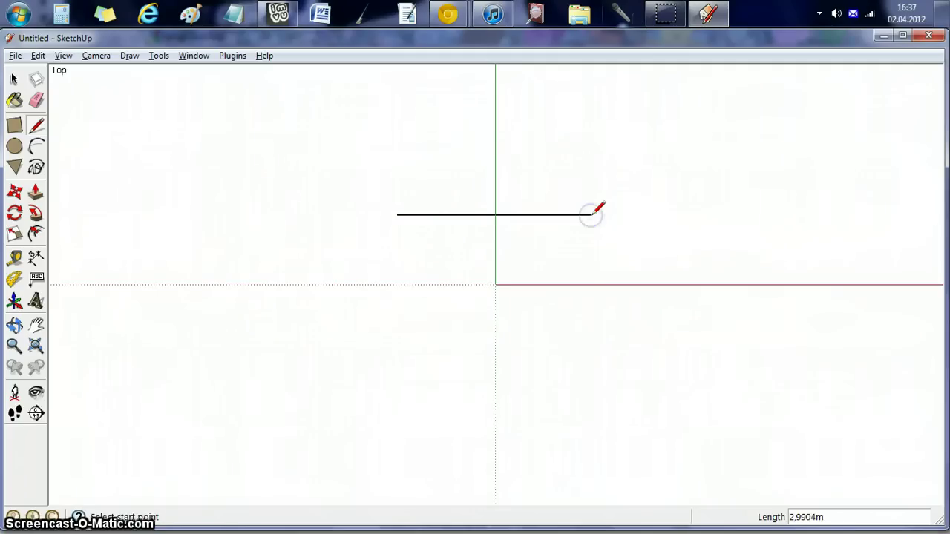
{"action": "left_click", "coordinate": [592, 215]}
{"action": "left_click", "coordinate": [591, 343]}
{"action": "key", "text": "Escape"}
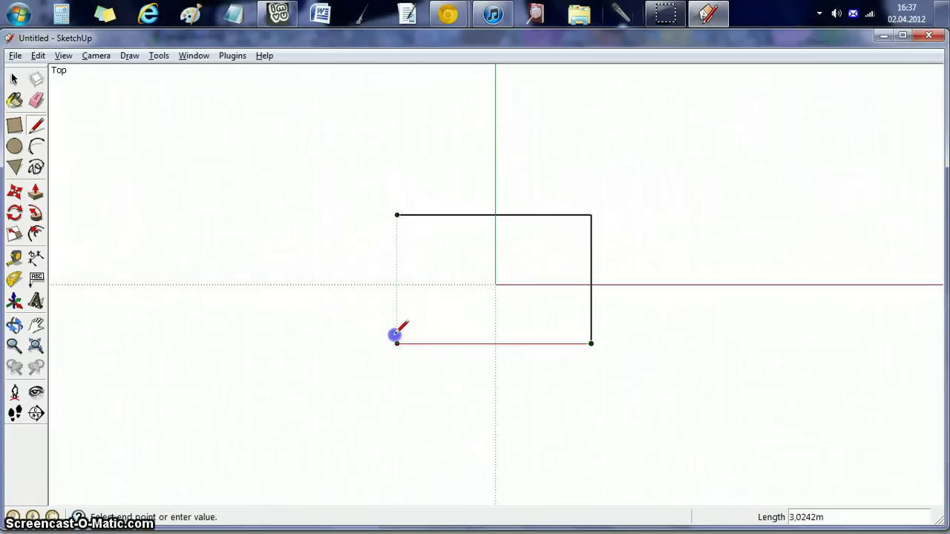
Draw the bottom and closing edges to form a filled face, then orbit to view it in 3D
{"action": "double_click", "coordinate": [398, 341]}
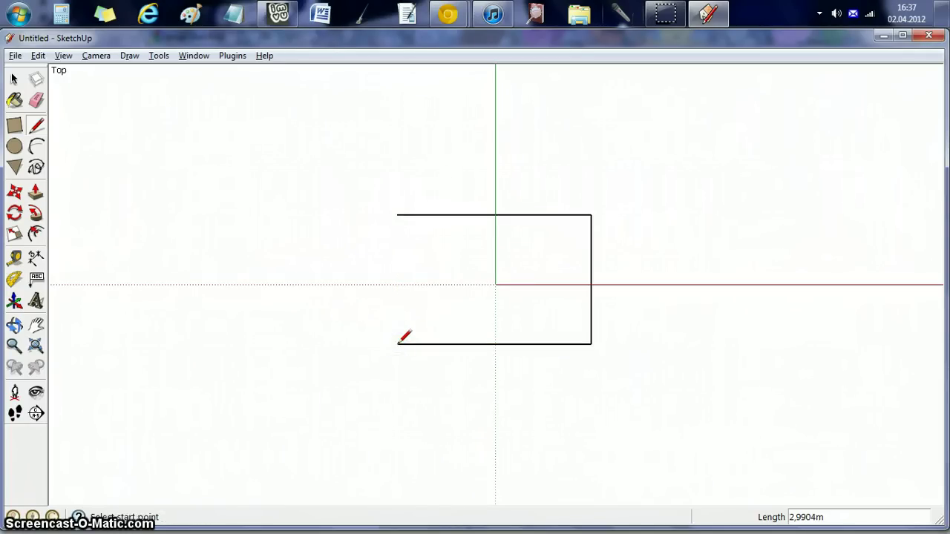
{"action": "left_click", "coordinate": [398, 342]}
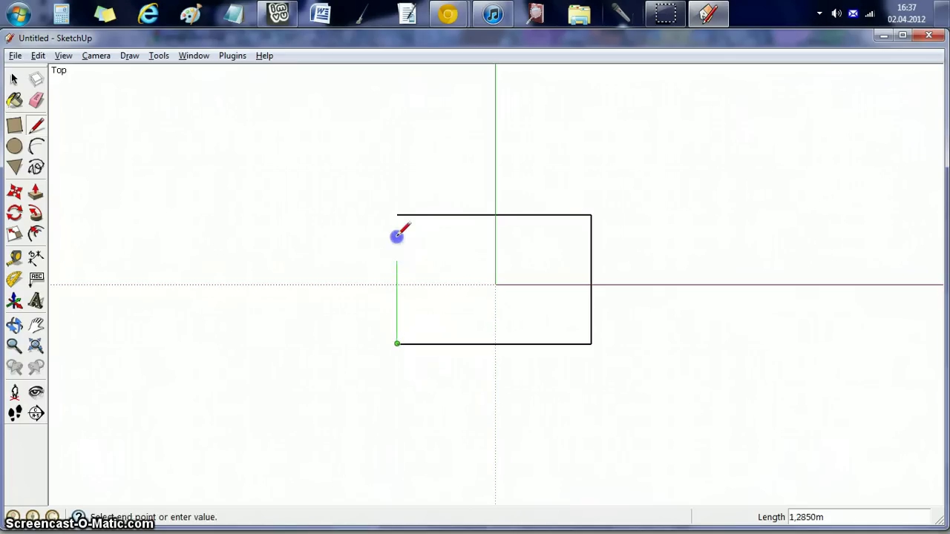
{"action": "left_click", "coordinate": [397, 216]}
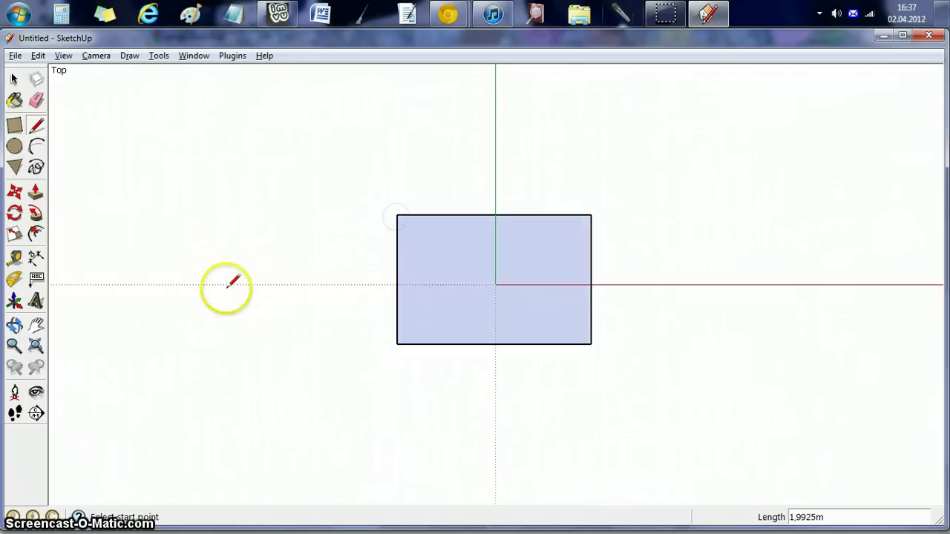
{"action": "left_click", "coordinate": [14, 324]}
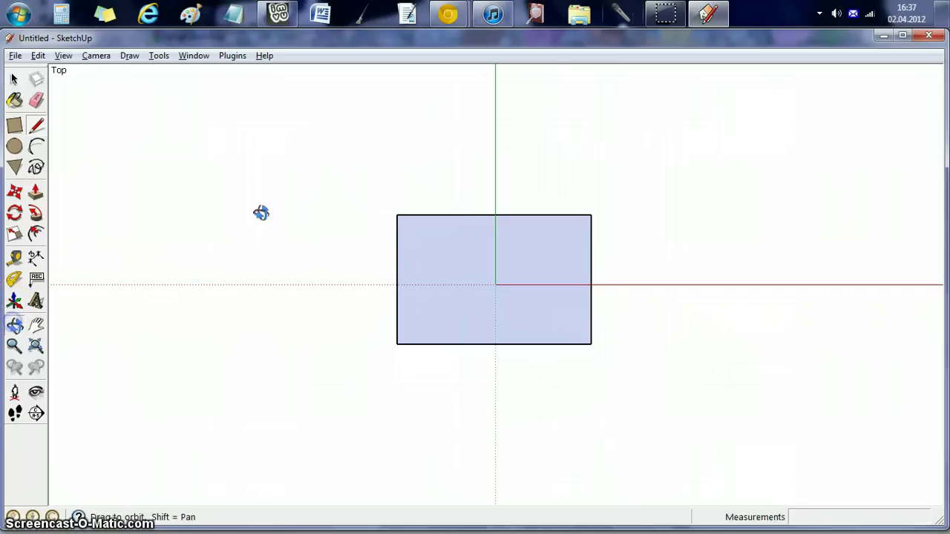
{"action": "left_click_drag", "start_coordinate": [354, 188], "coordinate": [450, 70]}
{"action": "left_click_drag", "start_coordinate": [469, 307], "coordinate": [314, 329]}
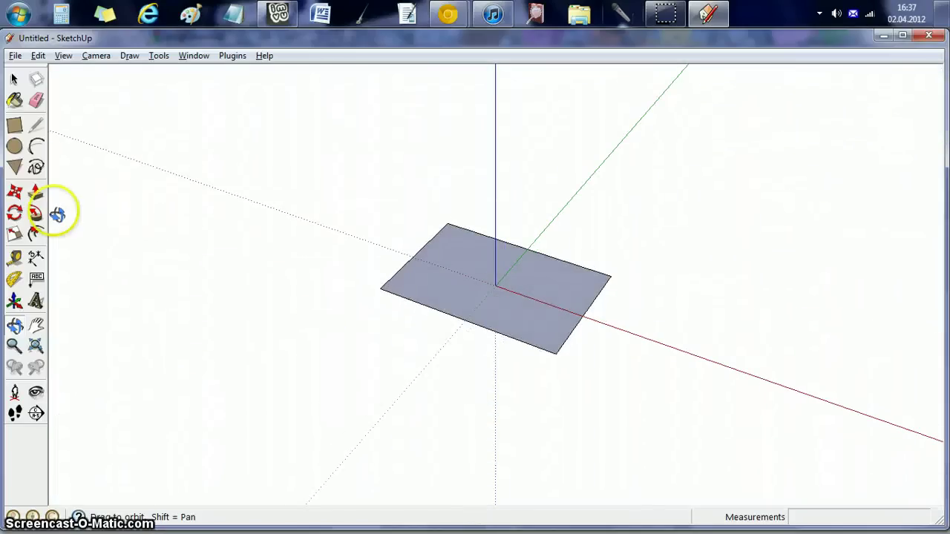
Push/Pull the rectangle face up into a box about 0,85 m tall and orbit around it
{"action": "left_click", "coordinate": [33, 128]}
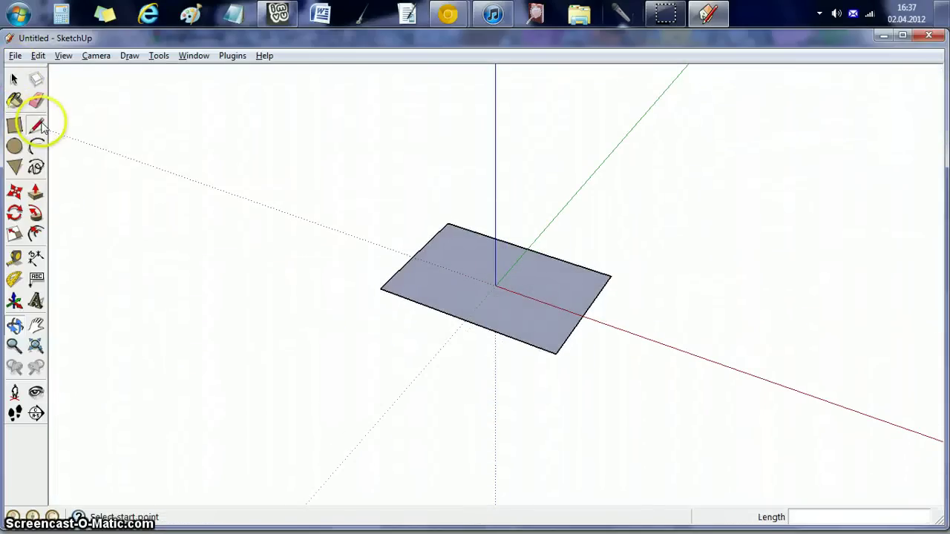
{"action": "left_click", "coordinate": [159, 56]}
{"action": "mouse_move", "coordinate": [129, 60]}
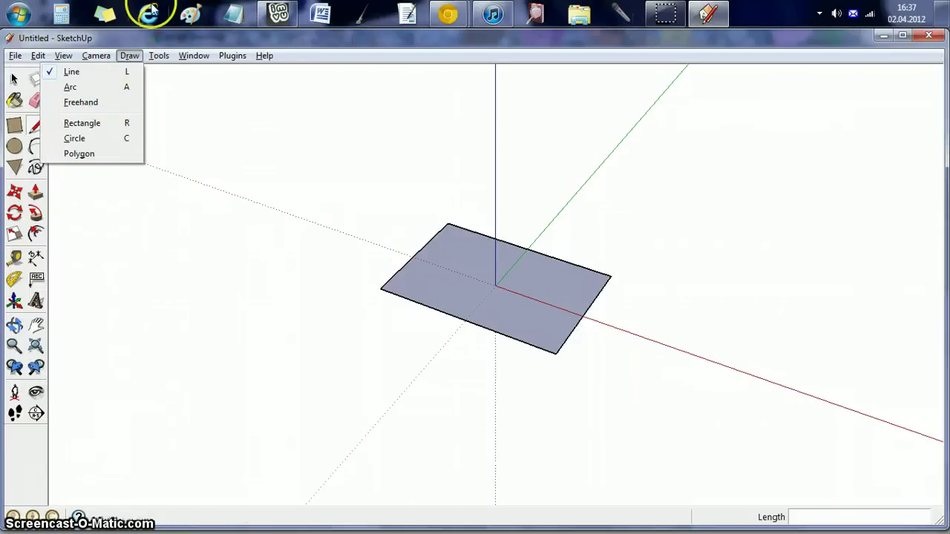
{"action": "left_click", "coordinate": [130, 51]}
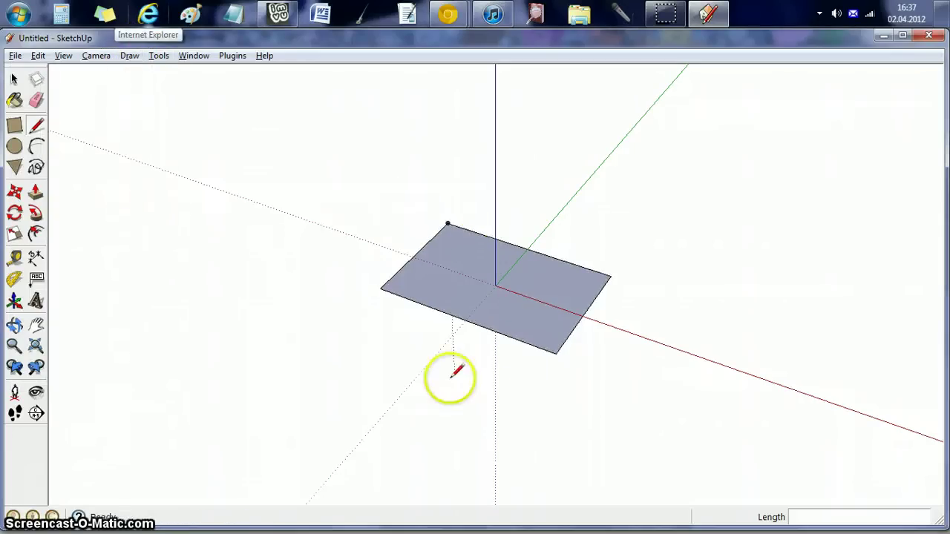
{"action": "left_click", "coordinate": [35, 212]}
{"action": "left_click", "coordinate": [34, 193]}
{"action": "left_click", "coordinate": [483, 280]}
{"action": "left_click", "coordinate": [480, 237]}
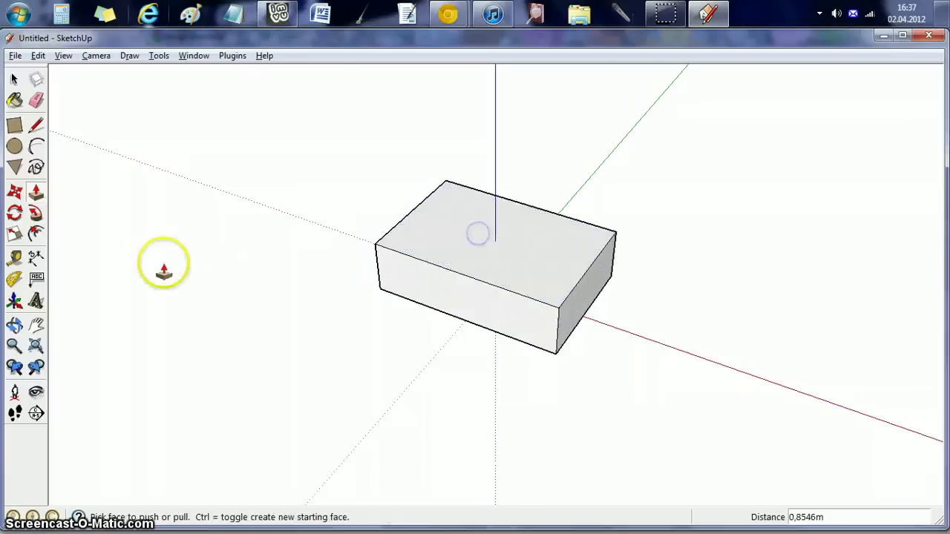
{"action": "left_click", "coordinate": [15, 325]}
{"action": "left_click_drag", "start_coordinate": [328, 297], "coordinate": [606, 375]}
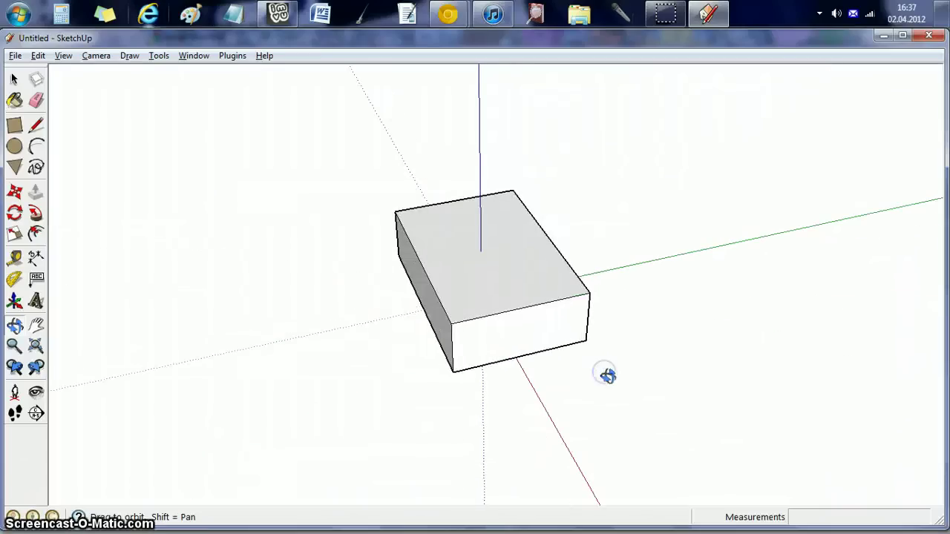
Start a New male project from the IMVU File Editor plugin, declining to save the box
{"action": "left_click", "coordinate": [231, 58]}
{"action": "mouse_move", "coordinate": [228, 74]}
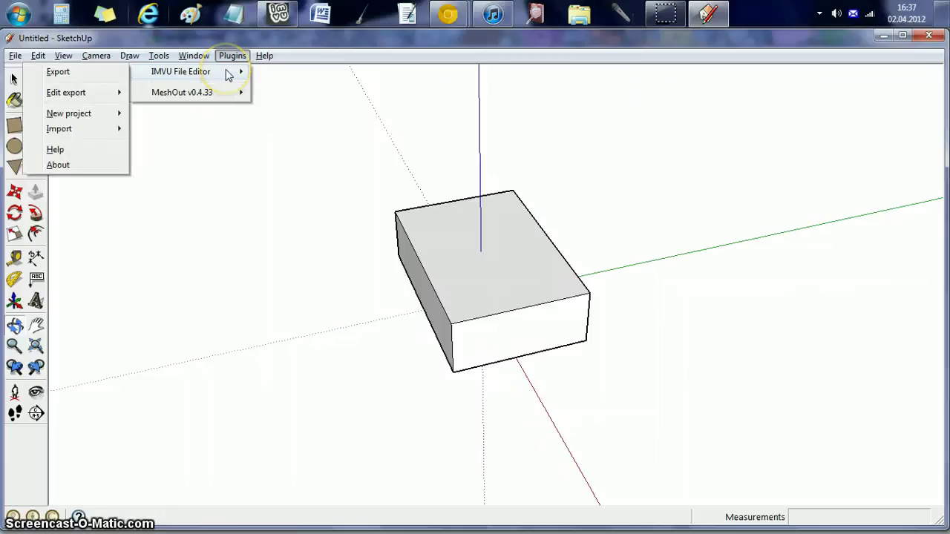
{"action": "mouse_move", "coordinate": [95, 115]}
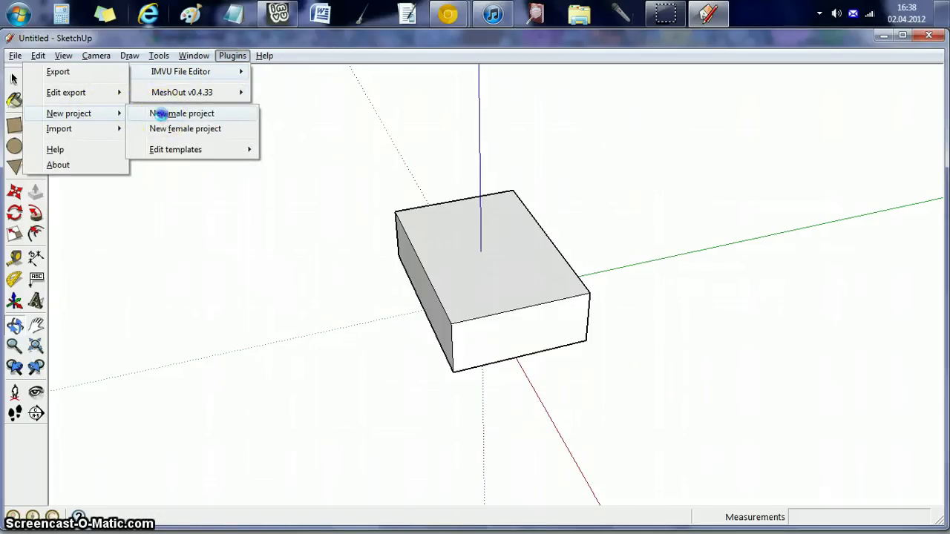
{"action": "left_click", "coordinate": [164, 119]}
{"action": "left_click", "coordinate": [472, 321]}
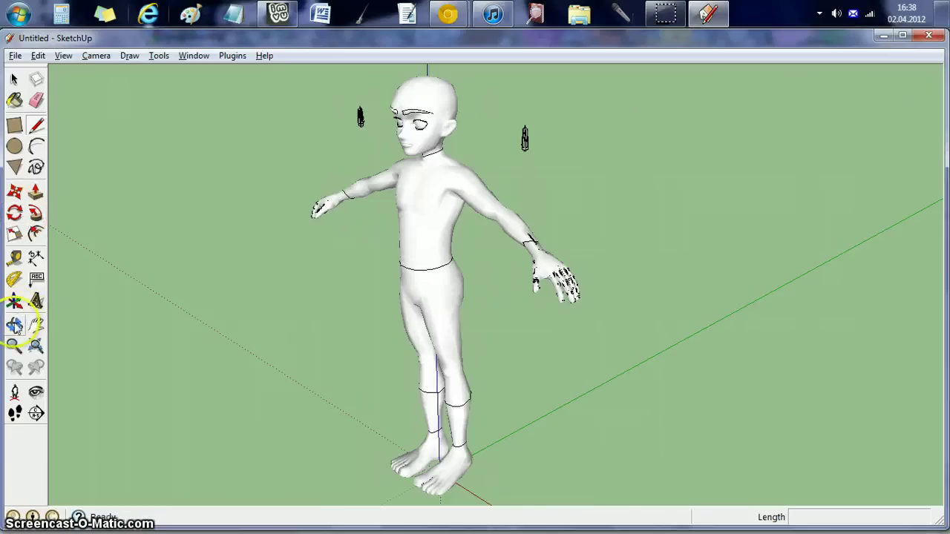
{"action": "left_click_drag", "start_coordinate": [197, 265], "coordinate": [584, 244]}
{"action": "left_click_drag", "start_coordinate": [343, 388], "coordinate": [438, 254]}
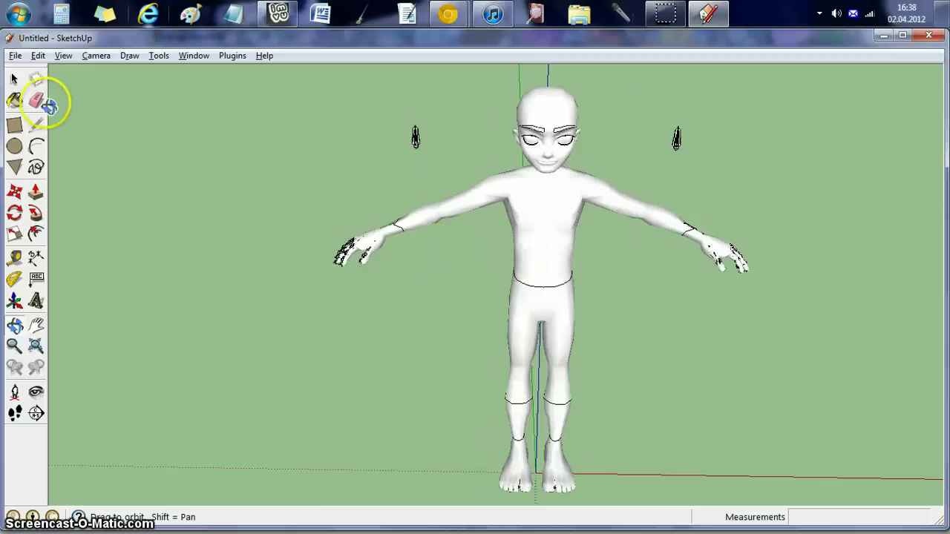
{"action": "left_click", "coordinate": [36, 100]}
{"action": "left_click", "coordinate": [535, 205]}
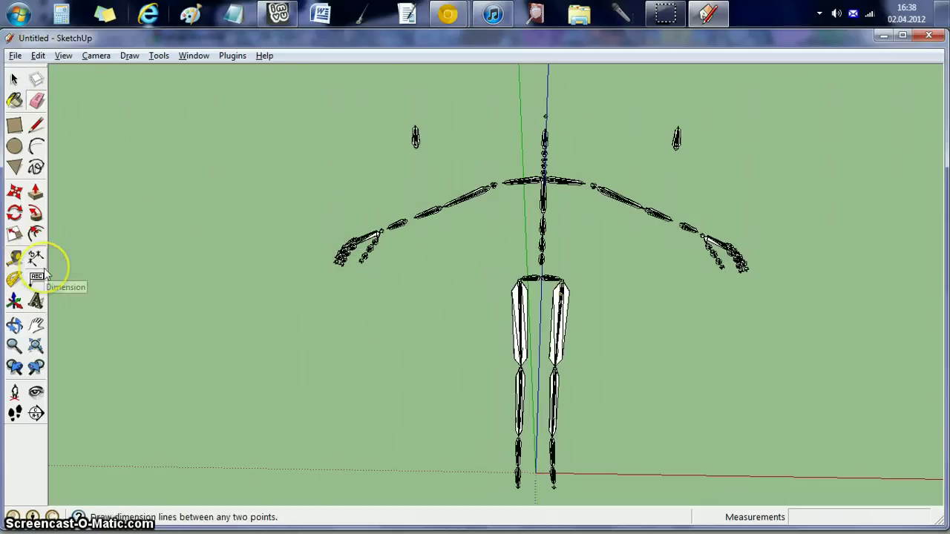
{"action": "key", "text": "ctrl+z"}
{"action": "key", "text": "e"}
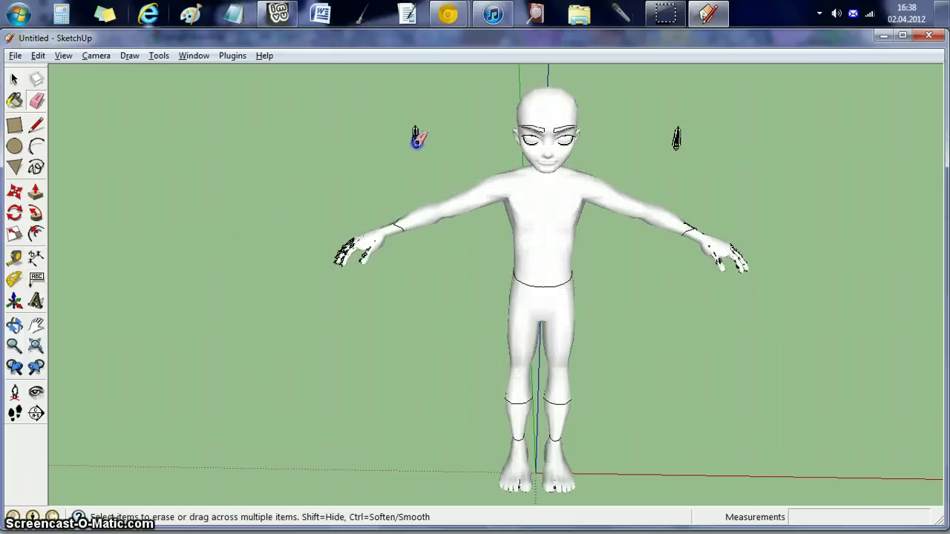
{"action": "left_click", "coordinate": [416, 138]}
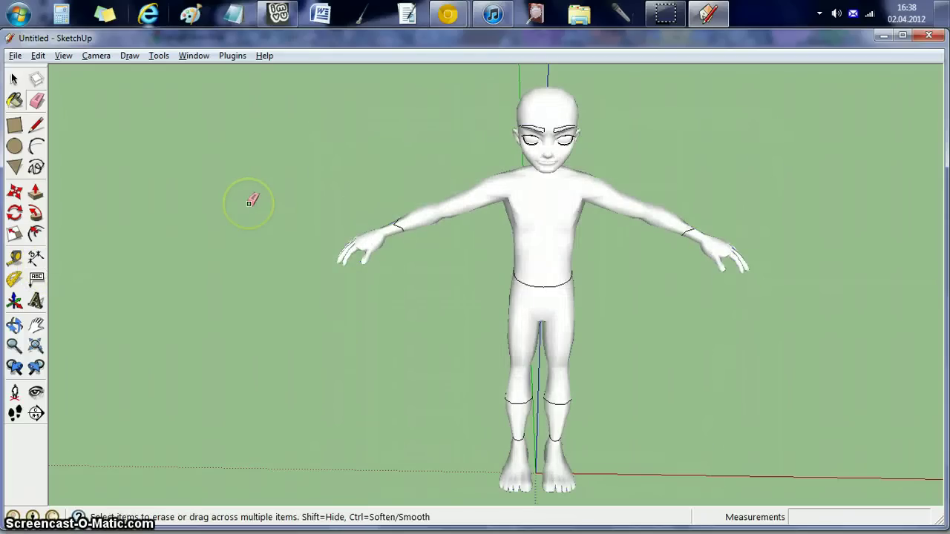
{"action": "key", "text": "ctrl+z"}
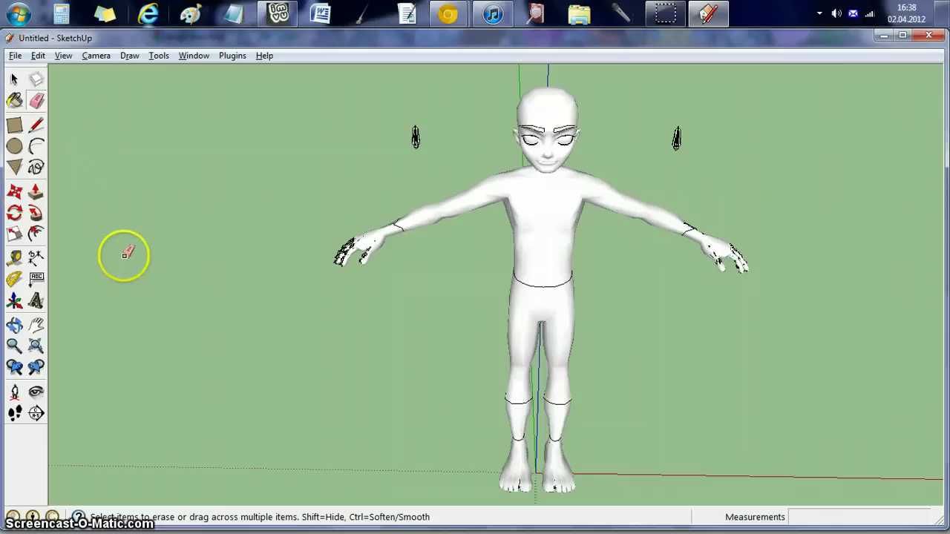
{"action": "left_click", "coordinate": [16, 127]}
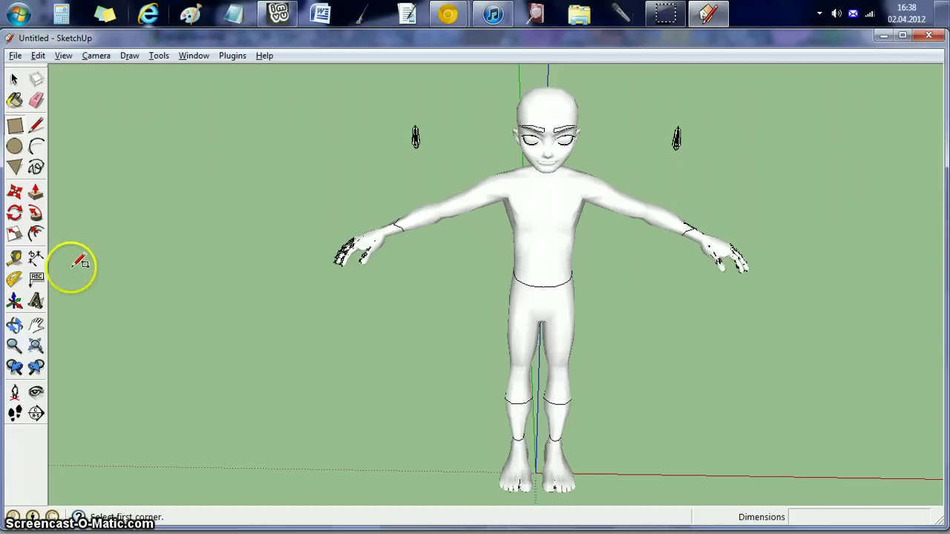
From a top-down view, draw a rectangle on the ground beside the avatar figure
{"action": "left_click", "coordinate": [14, 324]}
{"action": "left_click_drag", "start_coordinate": [260, 270], "coordinate": [97, 338]}
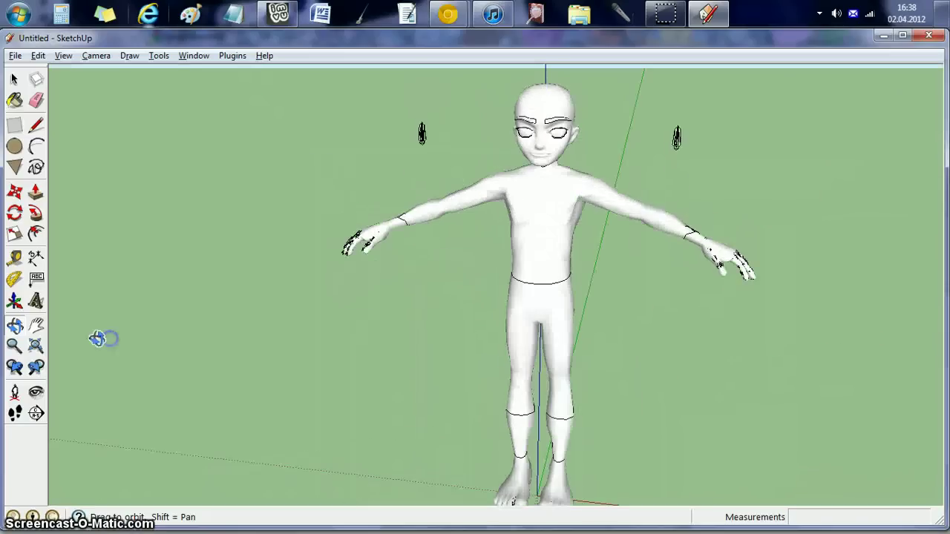
{"action": "left_click", "coordinate": [15, 125]}
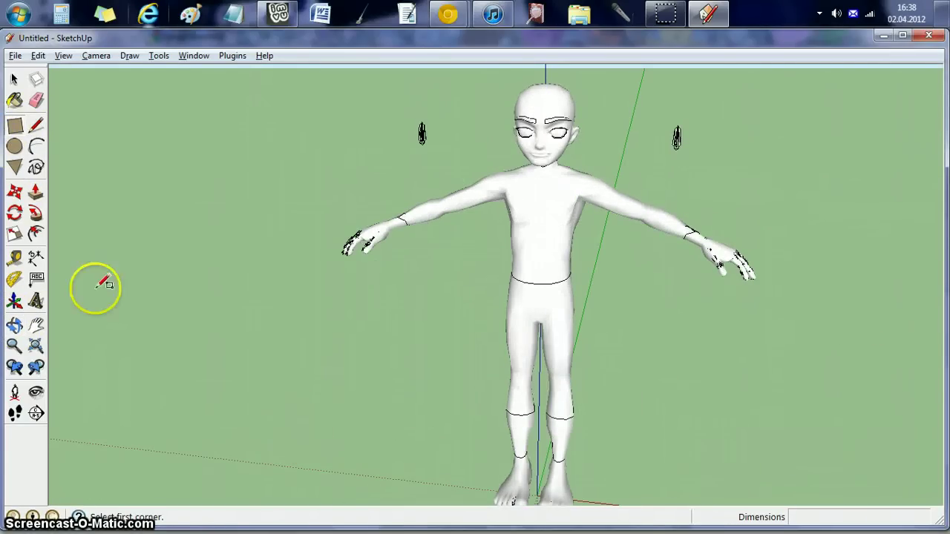
{"action": "left_click", "coordinate": [14, 325]}
{"action": "left_click_drag", "start_coordinate": [264, 273], "coordinate": [231, 284]}
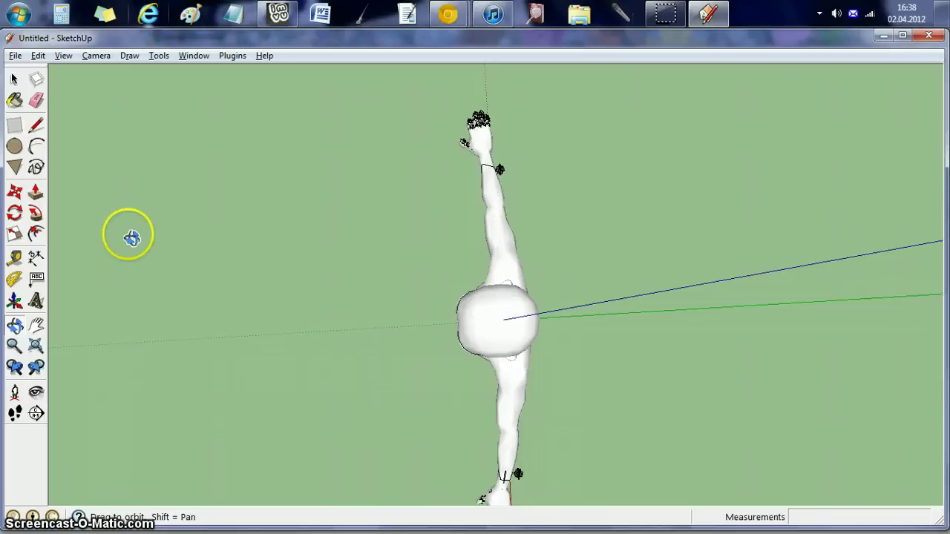
{"action": "left_click_drag", "start_coordinate": [175, 233], "coordinate": [403, 221]}
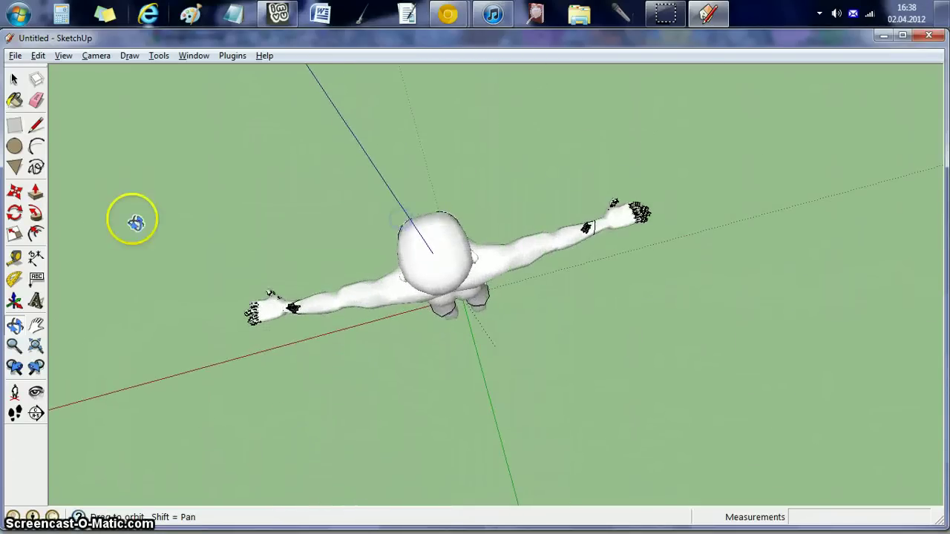
{"action": "left_click", "coordinate": [14, 125]}
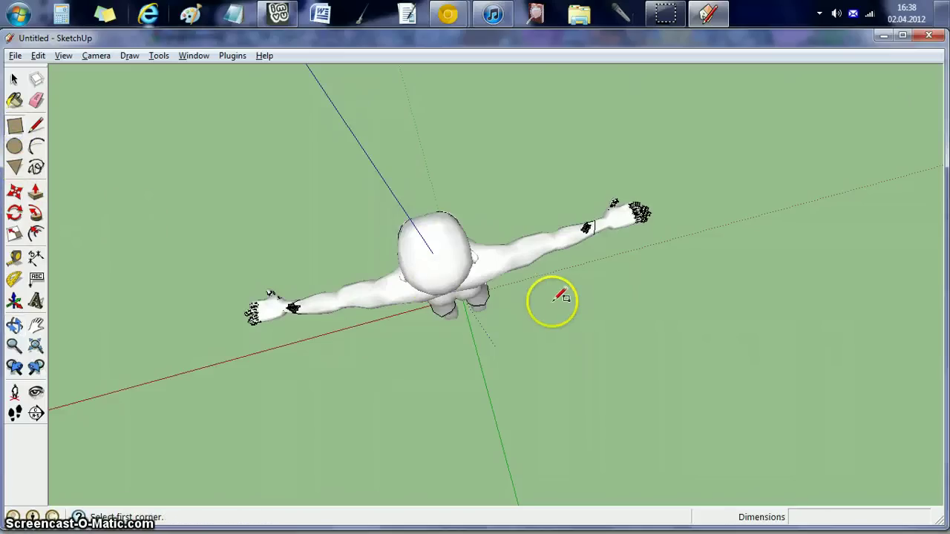
{"action": "left_click_drag", "start_coordinate": [544, 293], "coordinate": [702, 353]}
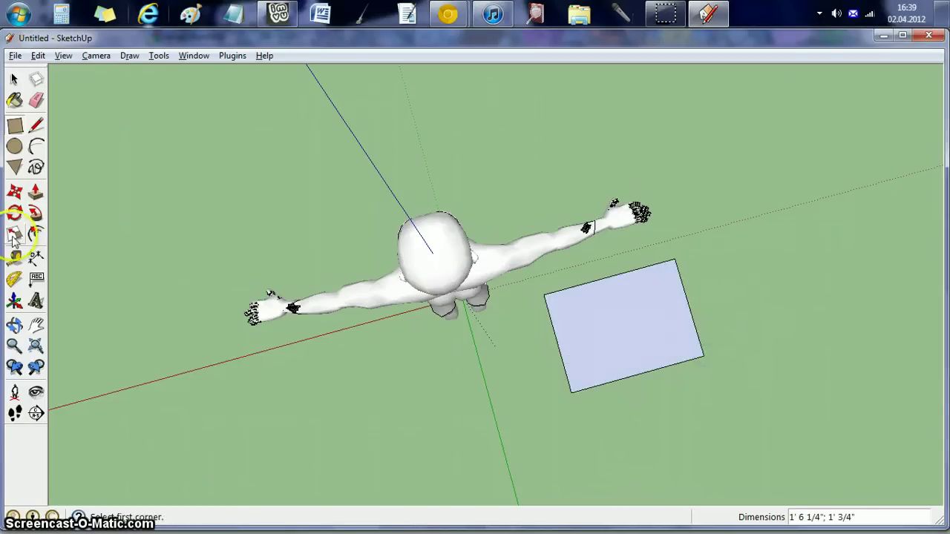
Orbit back to the front and Push/Pull the rectangle up into a 7" tall box
{"action": "left_click", "coordinate": [15, 324]}
{"action": "left_click_drag", "start_coordinate": [422, 394], "coordinate": [179, 290]}
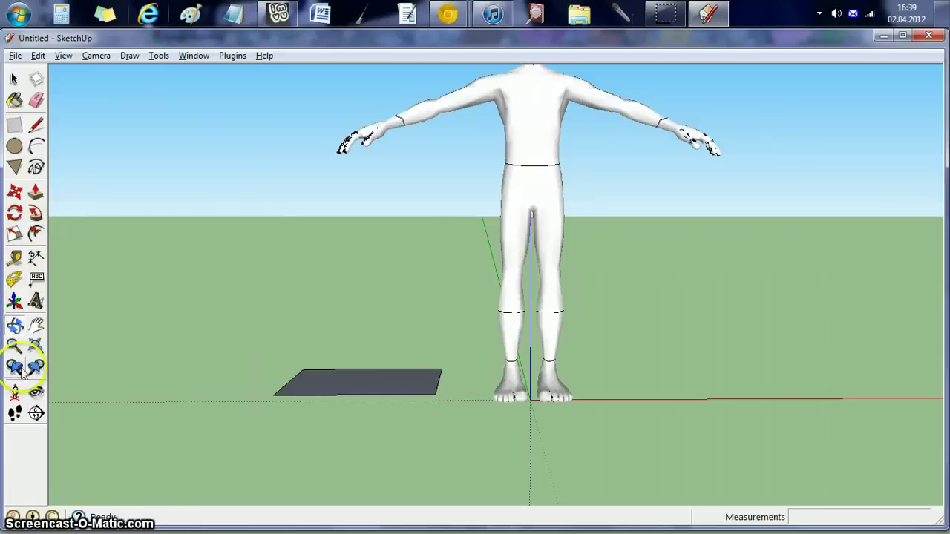
{"action": "left_click", "coordinate": [35, 191]}
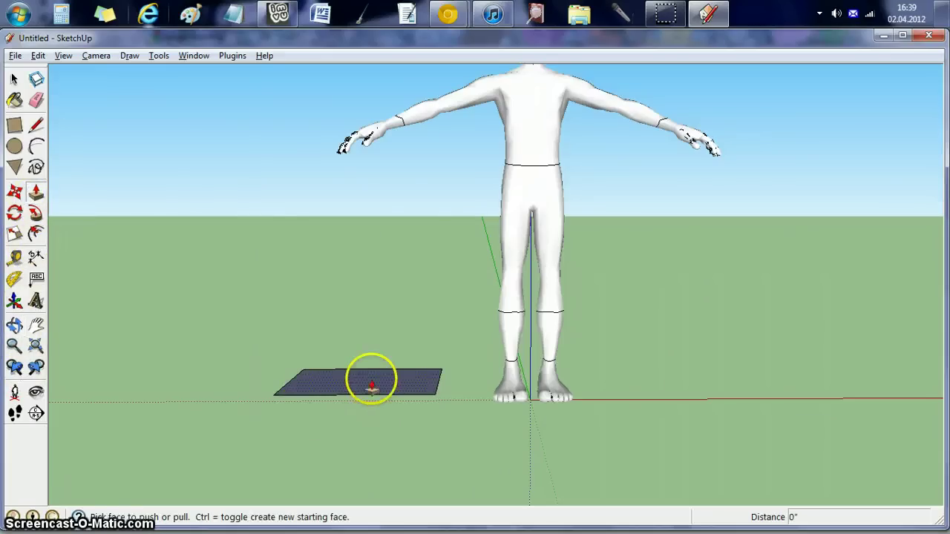
{"action": "left_click_drag", "start_coordinate": [368, 379], "coordinate": [362, 326]}
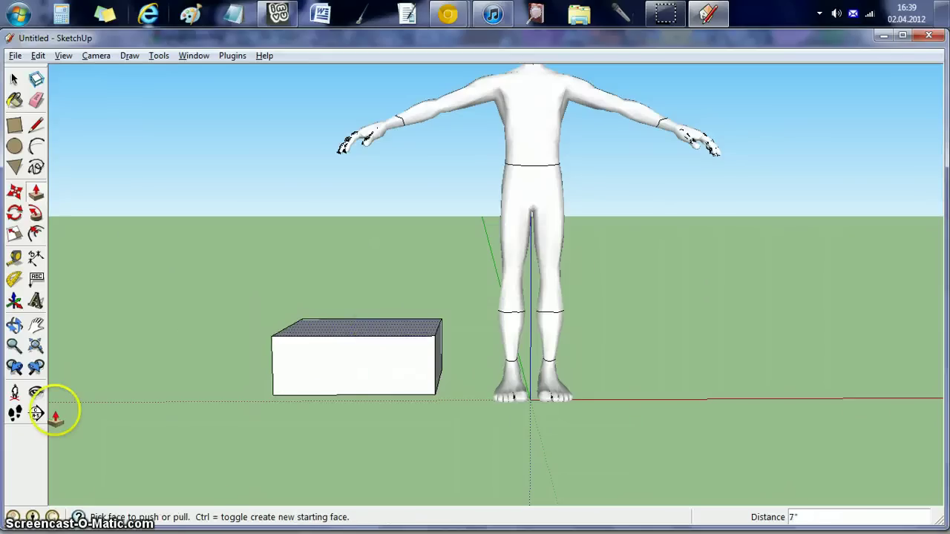
{"action": "left_click", "coordinate": [14, 102]}
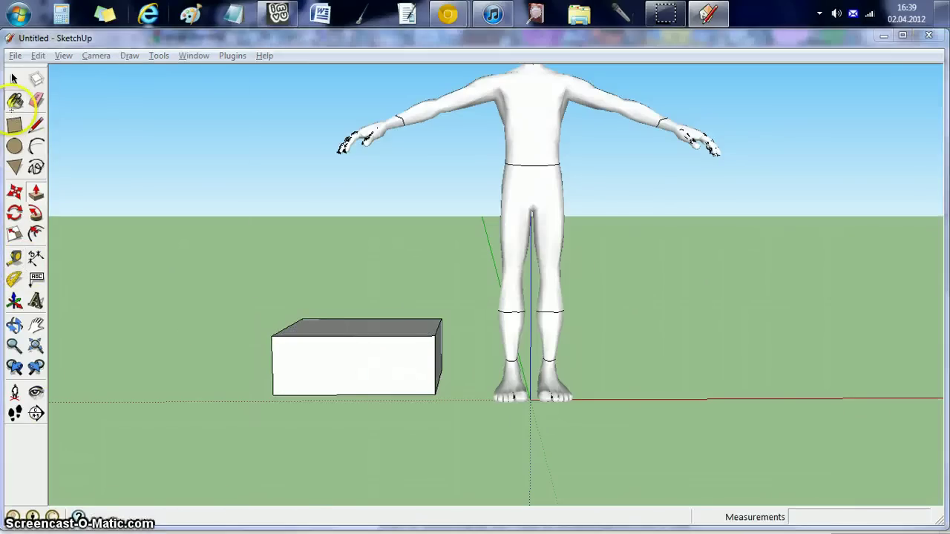
Make the box face's texture unique and start a new material, replacing its default name with Sides
{"action": "right_click", "coordinate": [361, 349]}
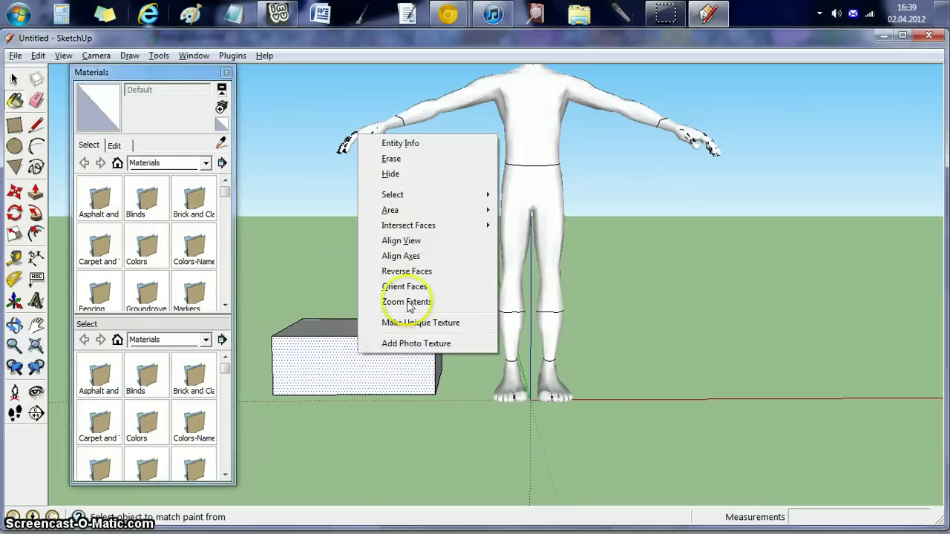
{"action": "left_click", "coordinate": [404, 323]}
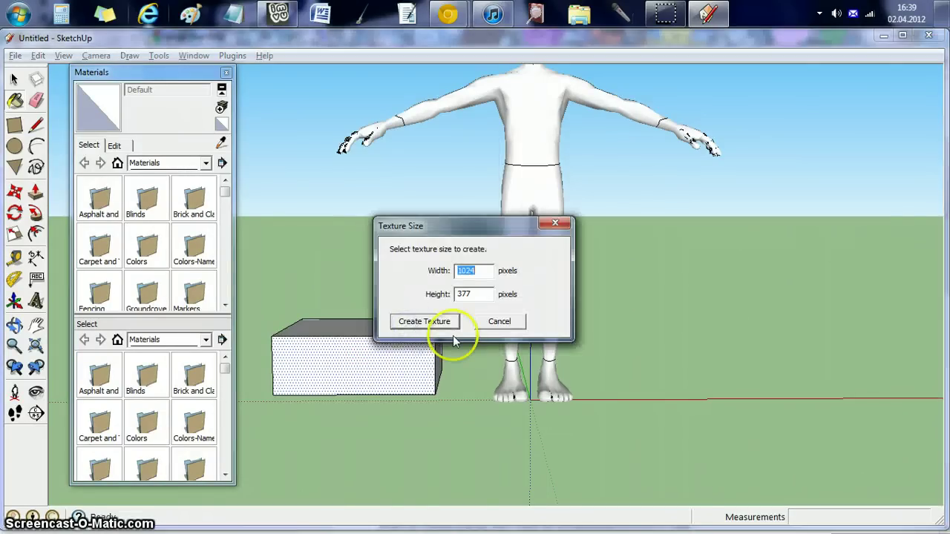
{"action": "left_click", "coordinate": [423, 321]}
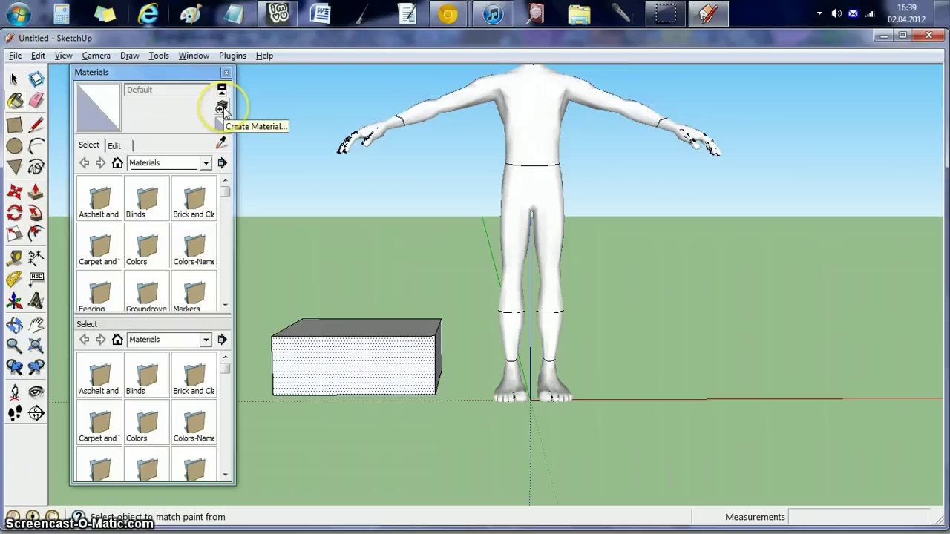
{"action": "left_click", "coordinate": [221, 109]}
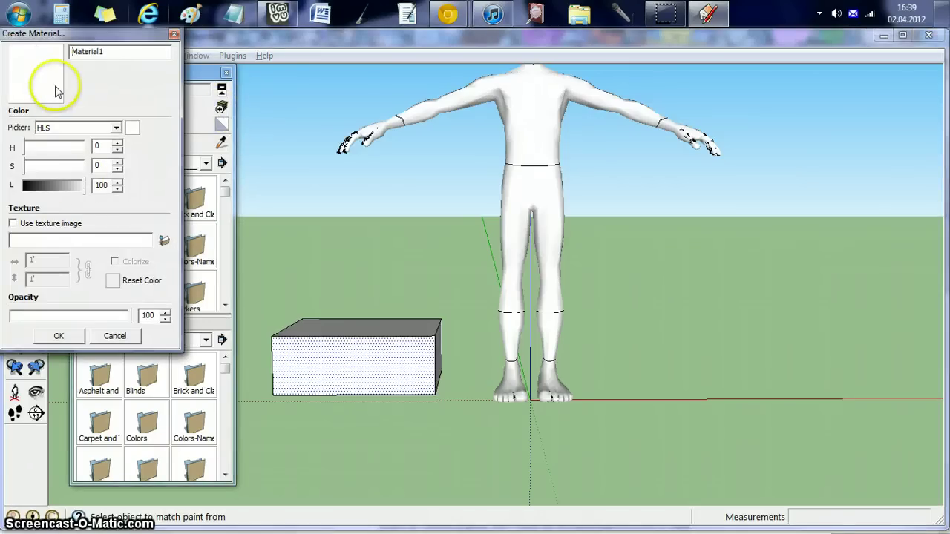
{"action": "left_click_drag", "start_coordinate": [111, 51], "coordinate": [72, 55]}
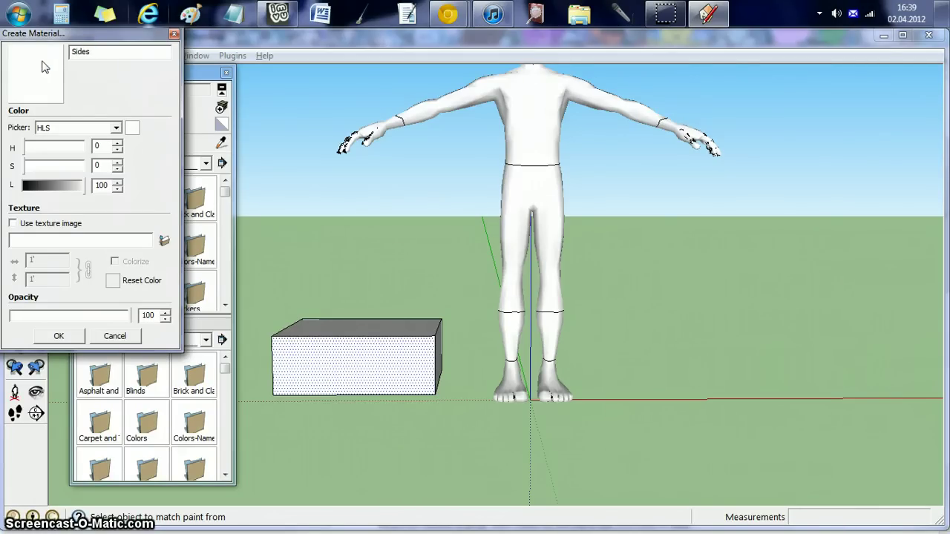
Give the Sides material texture image 1.jpg from the Meshes folder and confirm it
{"action": "left_click", "coordinate": [166, 245]}
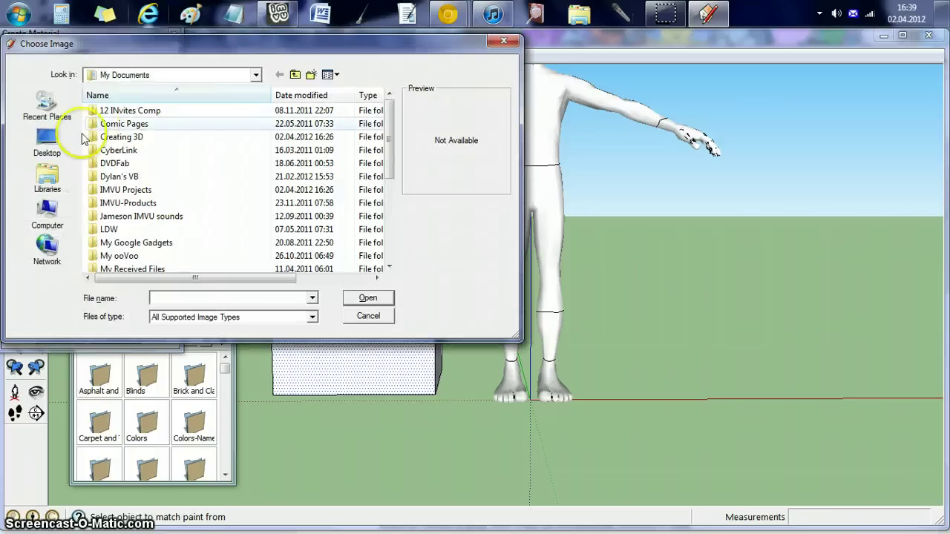
{"action": "left_click", "coordinate": [49, 182]}
{"action": "double_click", "coordinate": [151, 153]}
{"action": "double_click", "coordinate": [182, 155]}
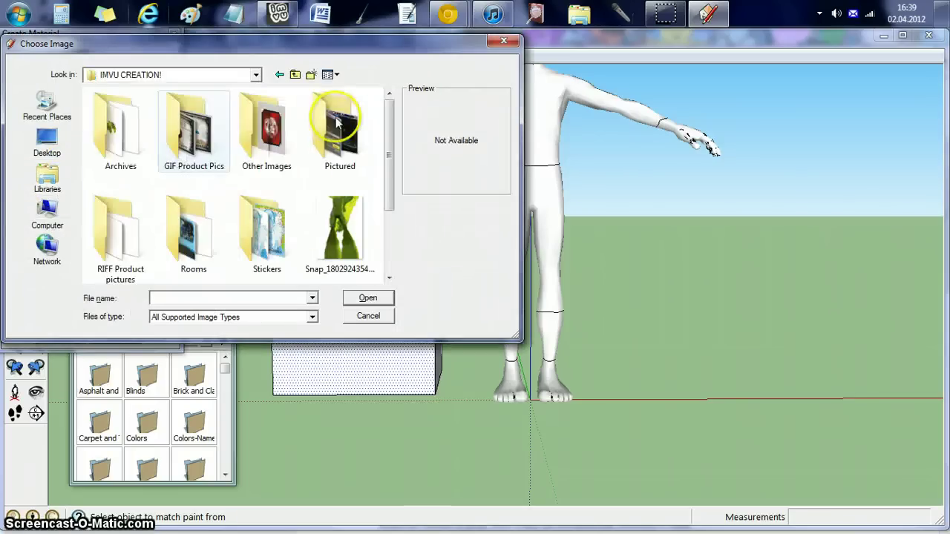
{"action": "double_click", "coordinate": [339, 125]}
{"action": "double_click", "coordinate": [116, 143]}
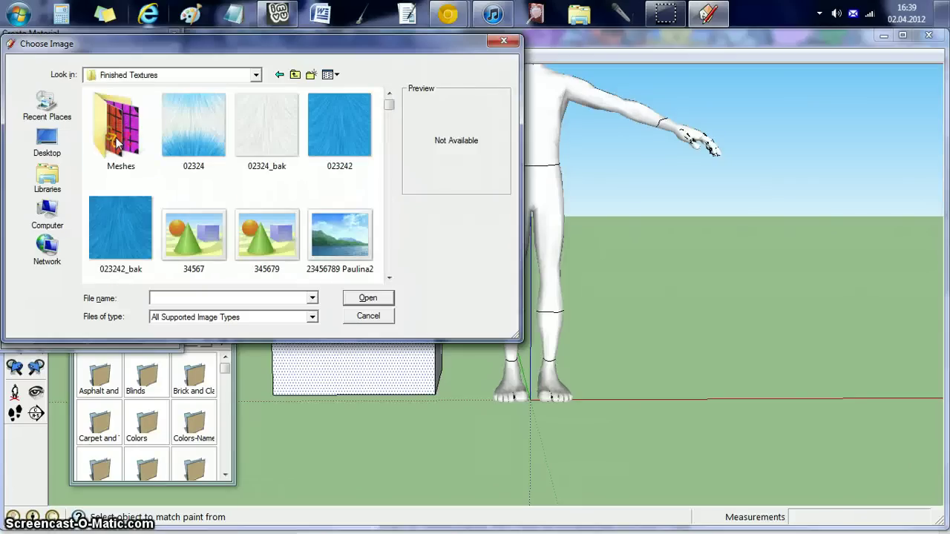
{"action": "double_click", "coordinate": [119, 135]}
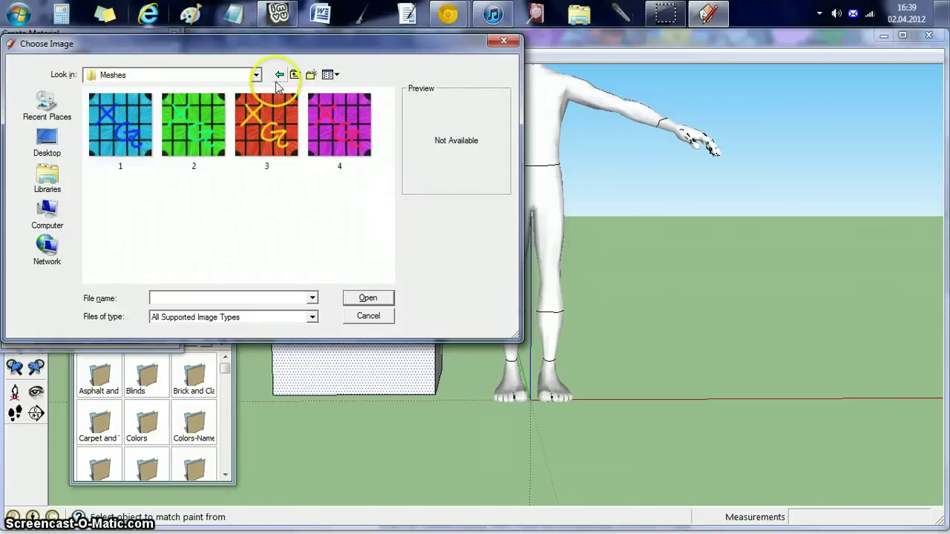
{"action": "double_click", "coordinate": [129, 139]}
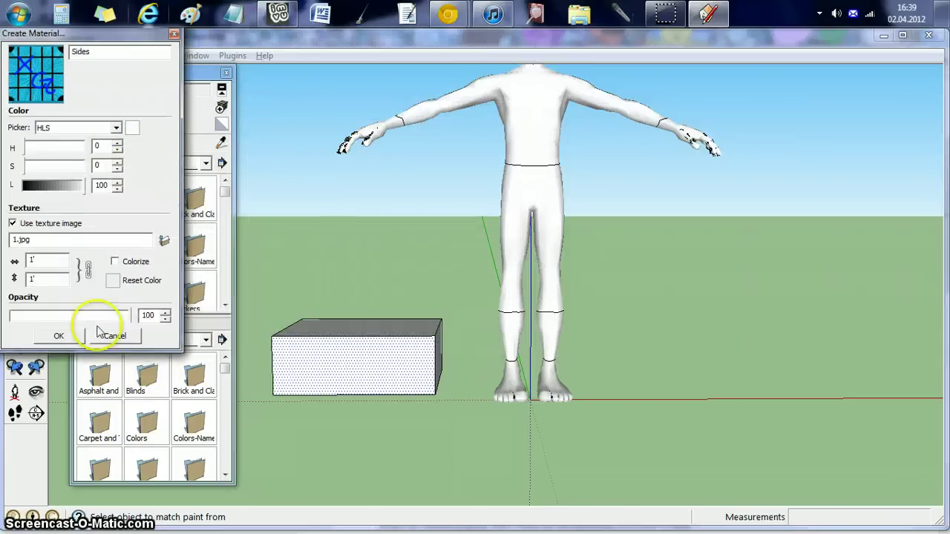
{"action": "left_click", "coordinate": [58, 336]}
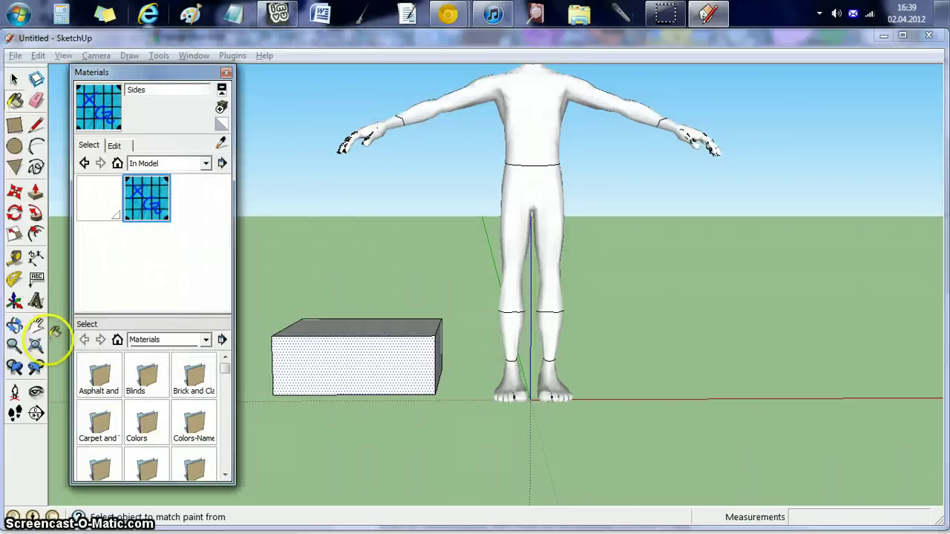
Paint the box's front face with Sides and squash the texture so one tile fills it
{"action": "left_click", "coordinate": [363, 351]}
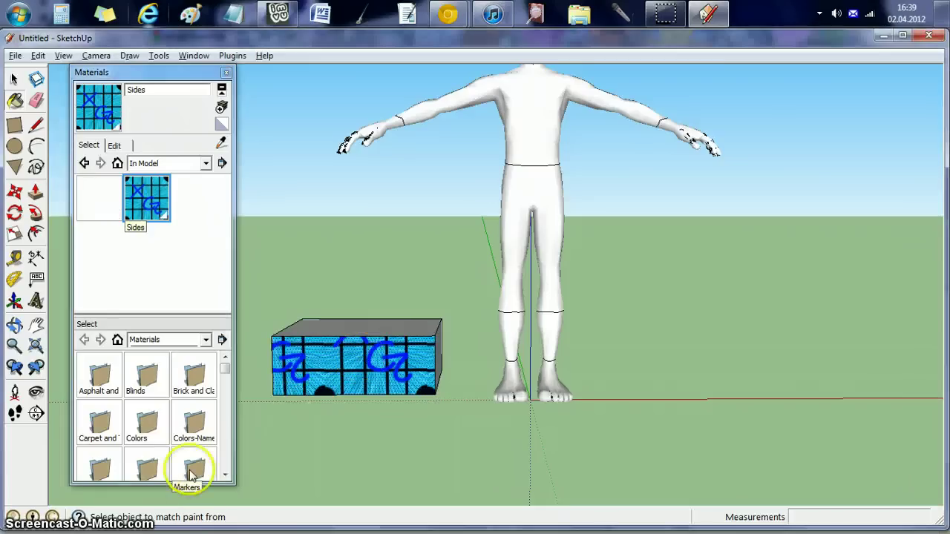
{"action": "right_click", "coordinate": [343, 373]}
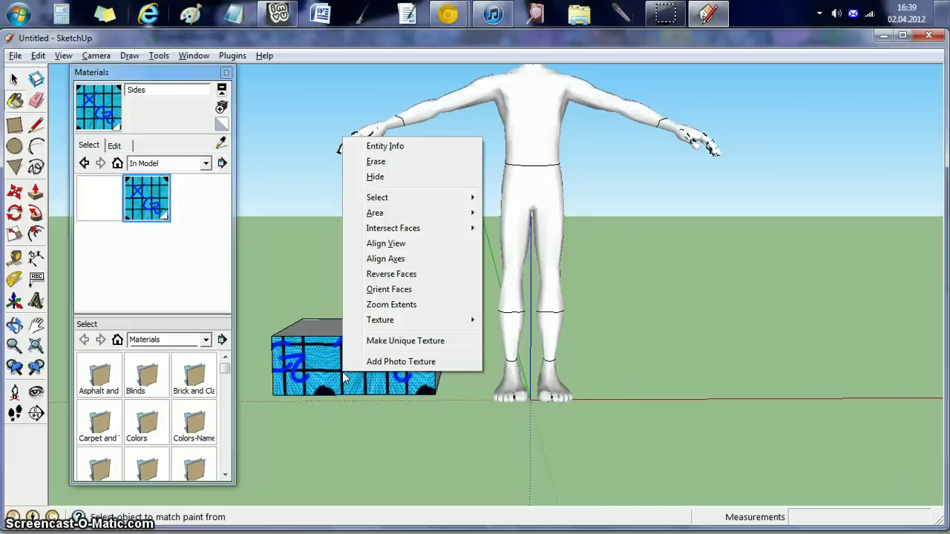
{"action": "mouse_move", "coordinate": [422, 319]}
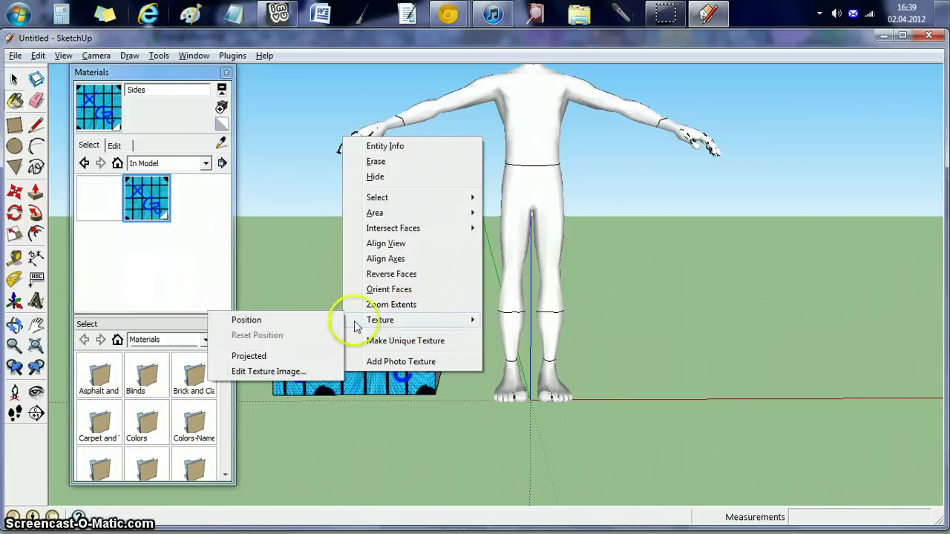
{"action": "left_click", "coordinate": [327, 325]}
{"action": "left_click_drag", "start_coordinate": [361, 365], "coordinate": [281, 366]}
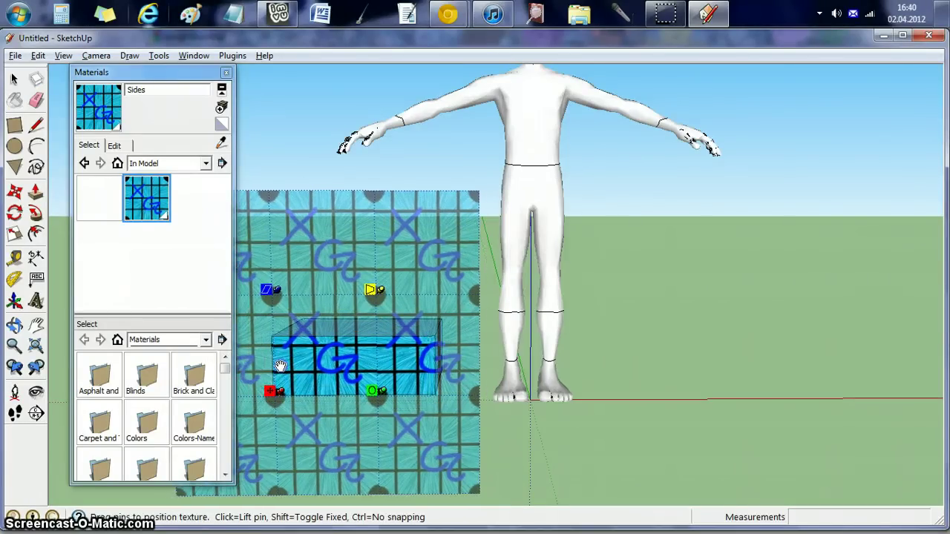
{"action": "left_click_drag", "start_coordinate": [375, 392], "coordinate": [440, 391]}
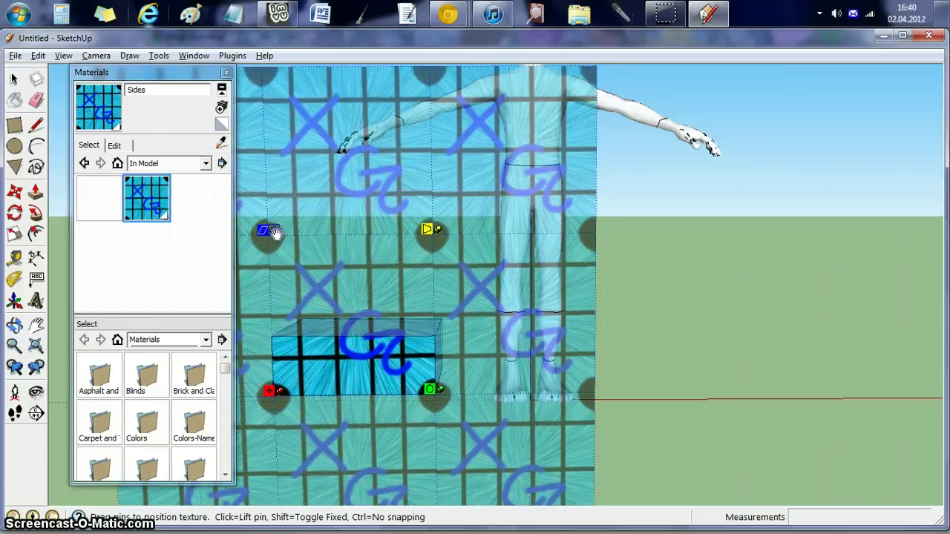
{"action": "left_click_drag", "start_coordinate": [265, 230], "coordinate": [276, 333]}
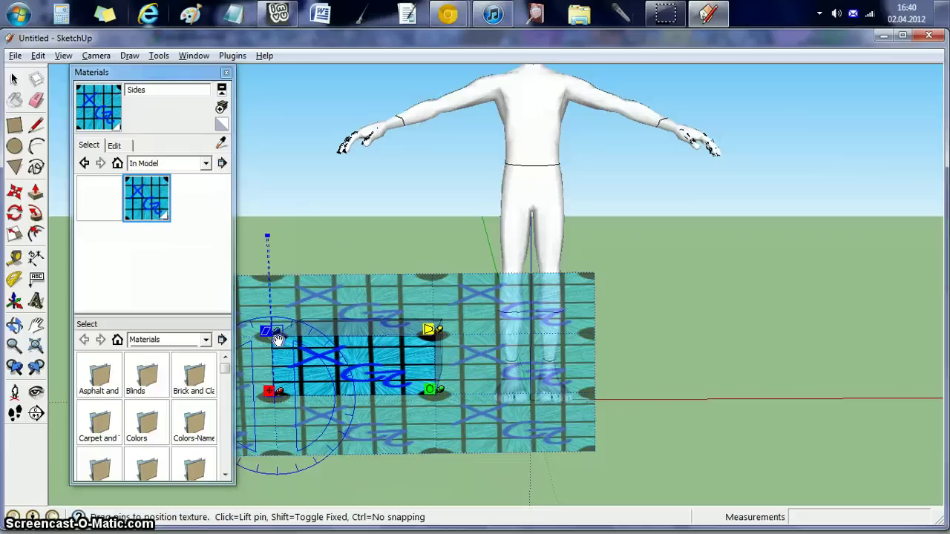
{"action": "left_click", "coordinate": [346, 439]}
{"action": "left_click", "coordinate": [382, 271]}
{"action": "key", "text": "b"}
{"action": "left_click", "coordinate": [361, 393], "text": "alt"}
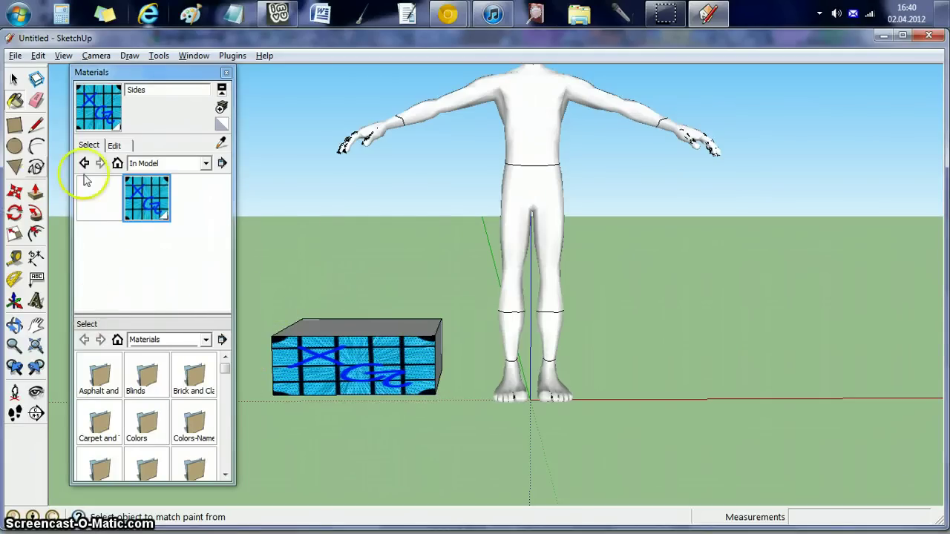
Orbit to the box's side and paint that face with the Sides material
{"action": "left_click", "coordinate": [15, 325]}
{"action": "left_click_drag", "start_coordinate": [242, 255], "coordinate": [415, 94]}
{"action": "left_click", "coordinate": [14, 103]}
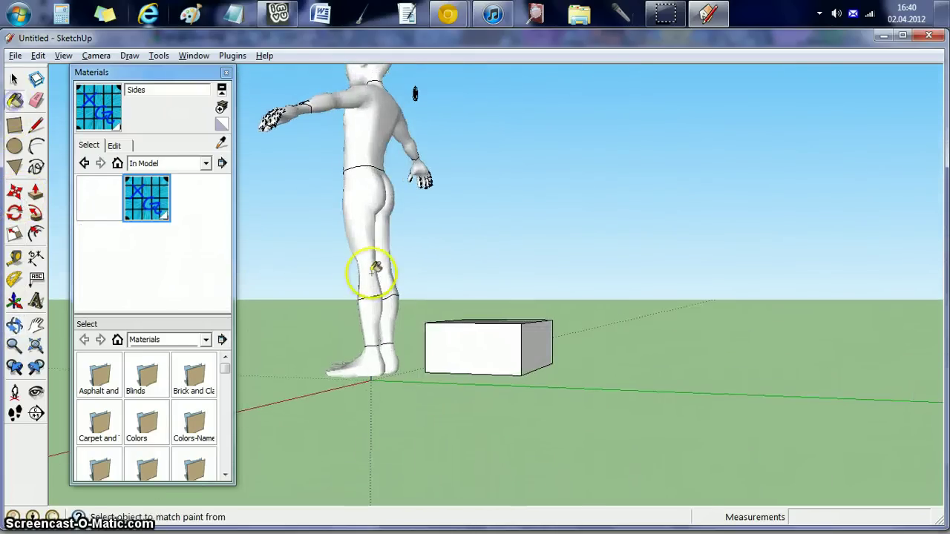
{"action": "left_click", "coordinate": [483, 339]}
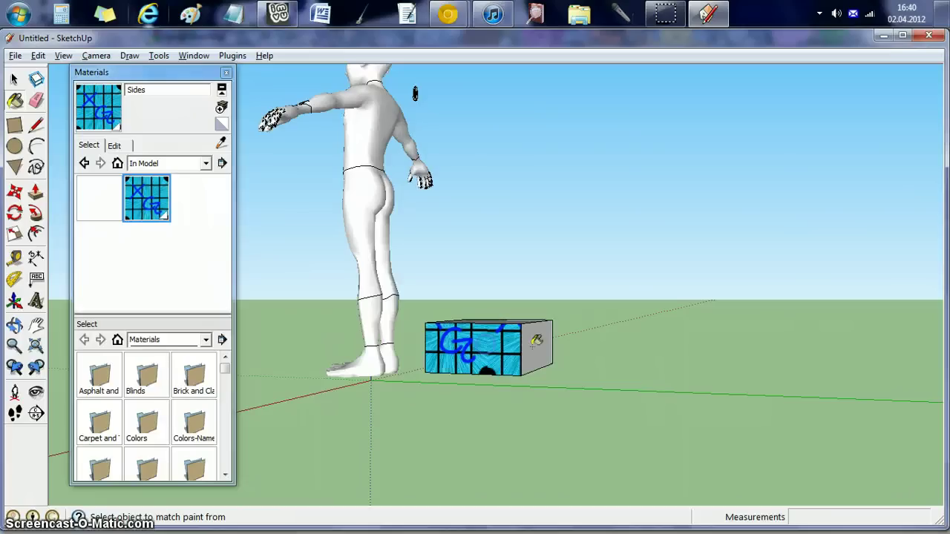
Shift, enlarge and squash the Sides texture to fit the side face's height
{"action": "right_click", "coordinate": [487, 353]}
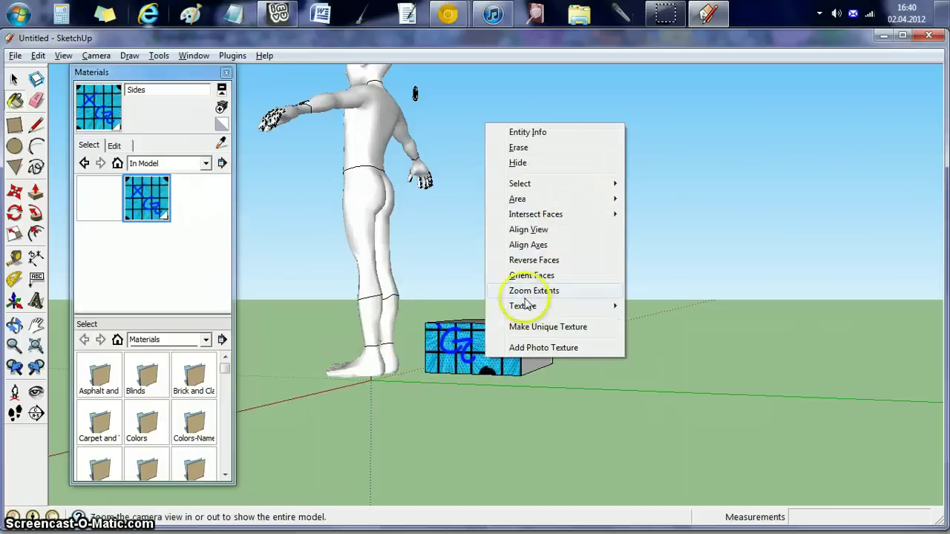
{"action": "mouse_move", "coordinate": [524, 305]}
{"action": "left_click", "coordinate": [433, 305]}
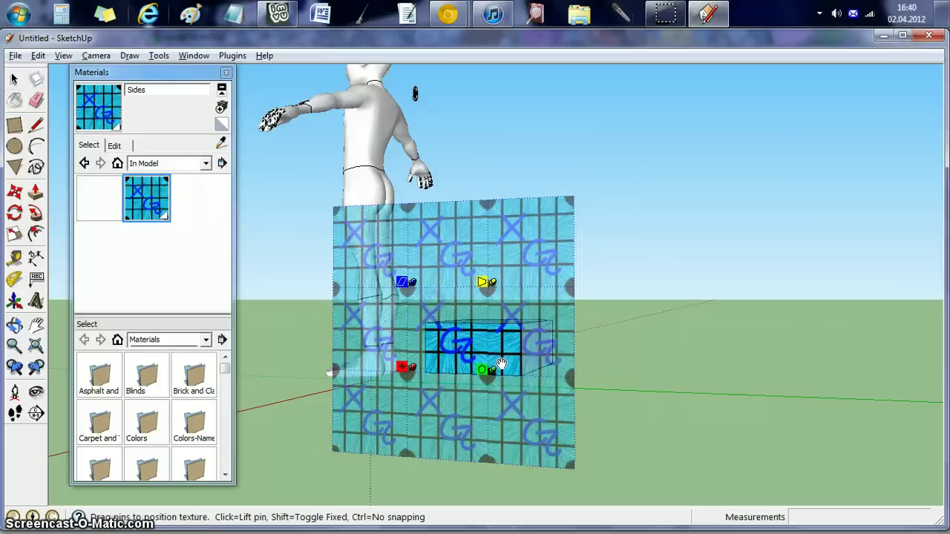
{"action": "left_click_drag", "start_coordinate": [484, 369], "coordinate": [464, 350]}
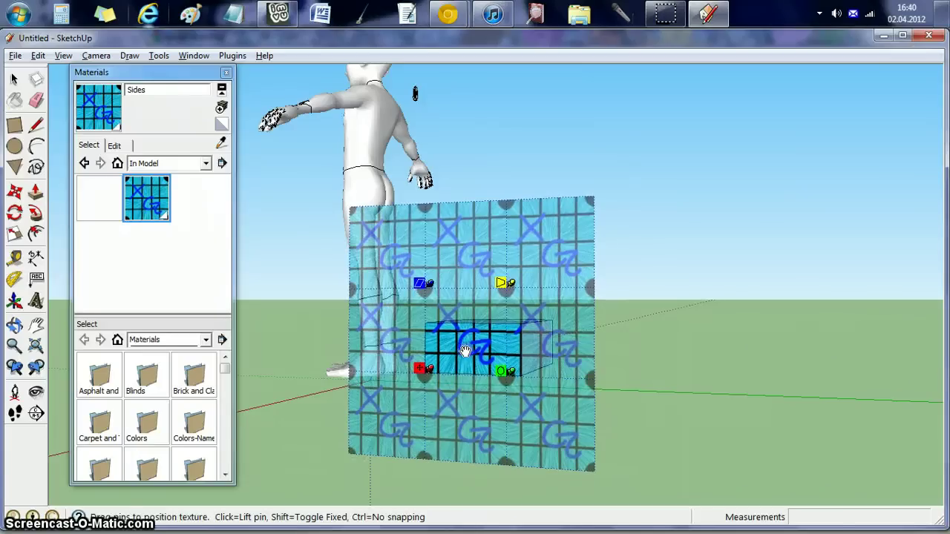
{"action": "left_click_drag", "start_coordinate": [505, 373], "coordinate": [524, 374]}
{"action": "left_click", "coordinate": [420, 241]}
{"action": "left_click_drag", "start_coordinate": [430, 271], "coordinate": [424, 321]}
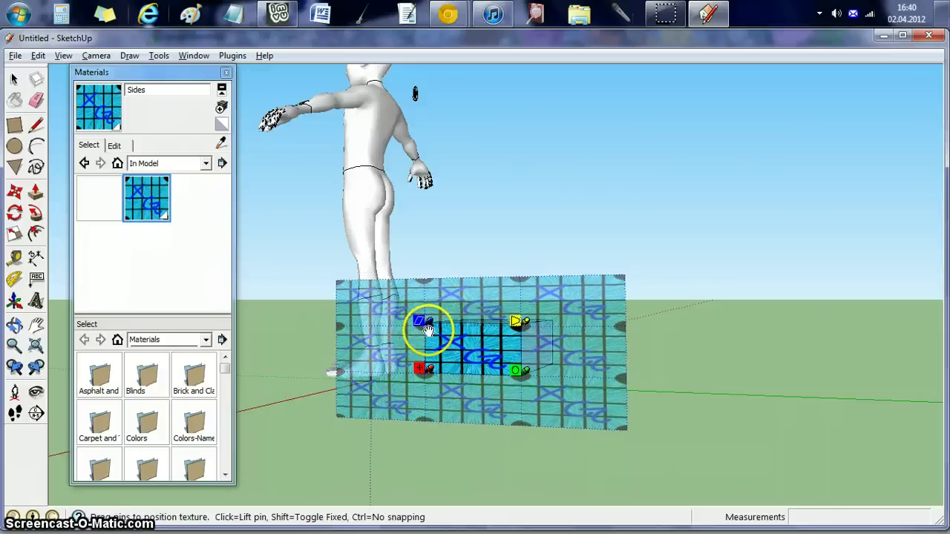
{"action": "left_click_drag", "start_coordinate": [432, 321], "coordinate": [430, 319]}
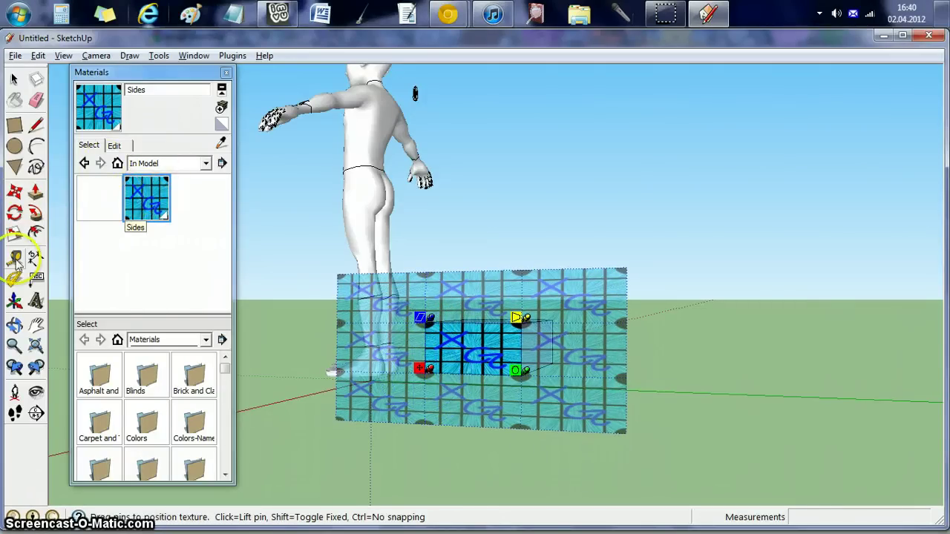
{"action": "left_click", "coordinate": [14, 324]}
{"action": "left_click_drag", "start_coordinate": [346, 277], "coordinate": [813, 448]}
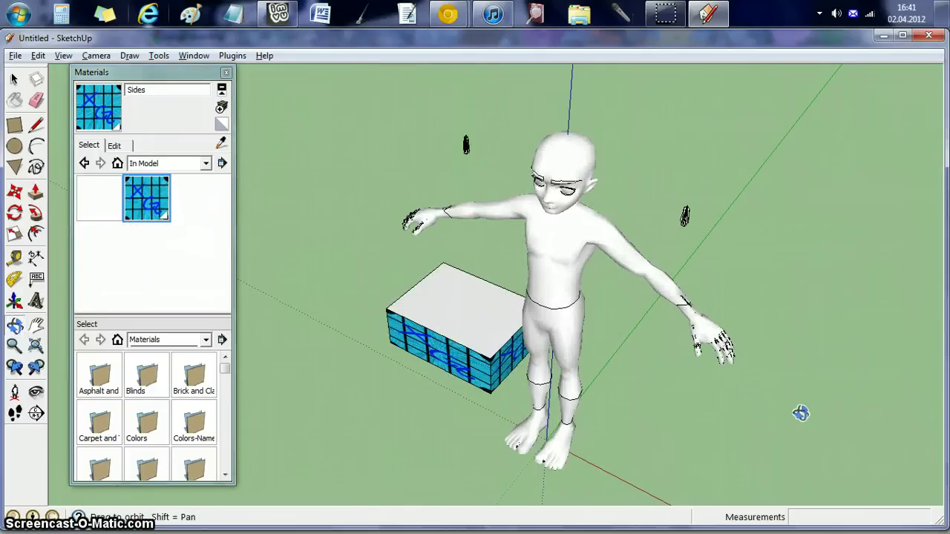
Paint the box's back face with Sides and squash the grid texture to the box height
{"action": "left_click_drag", "start_coordinate": [799, 380], "coordinate": [221, 182]}
{"action": "left_click", "coordinate": [36, 126]}
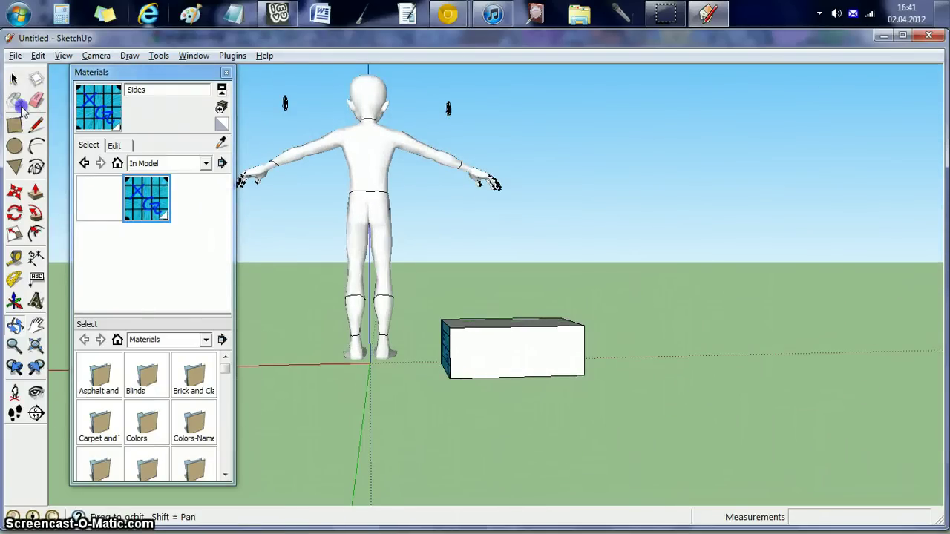
{"action": "left_click", "coordinate": [554, 303]}
{"action": "left_click", "coordinate": [498, 358]}
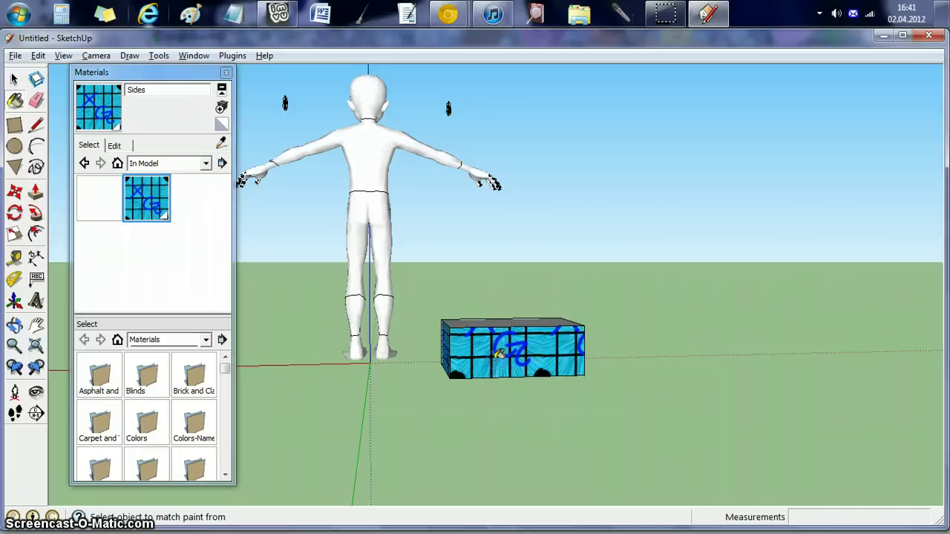
{"action": "right_click", "coordinate": [498, 364]}
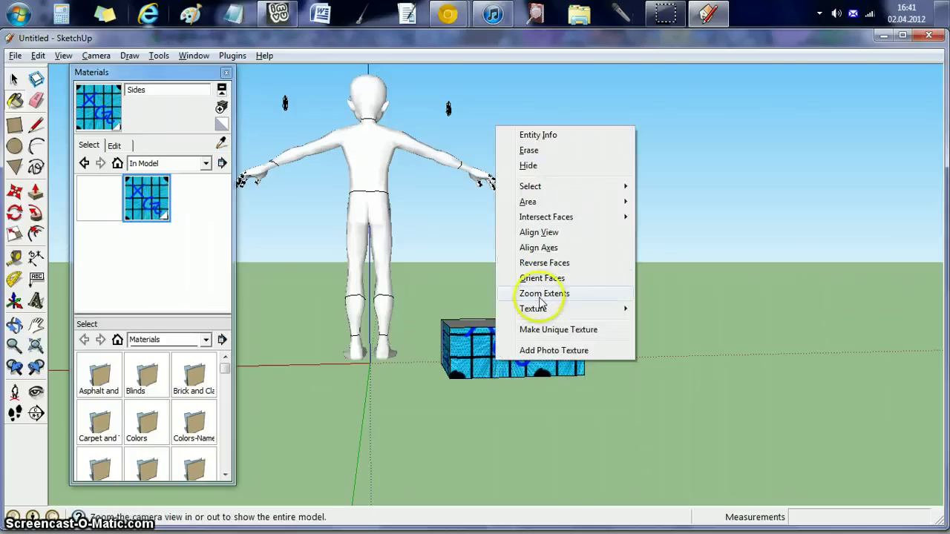
{"action": "mouse_move", "coordinate": [533, 308]}
{"action": "left_click", "coordinate": [454, 314]}
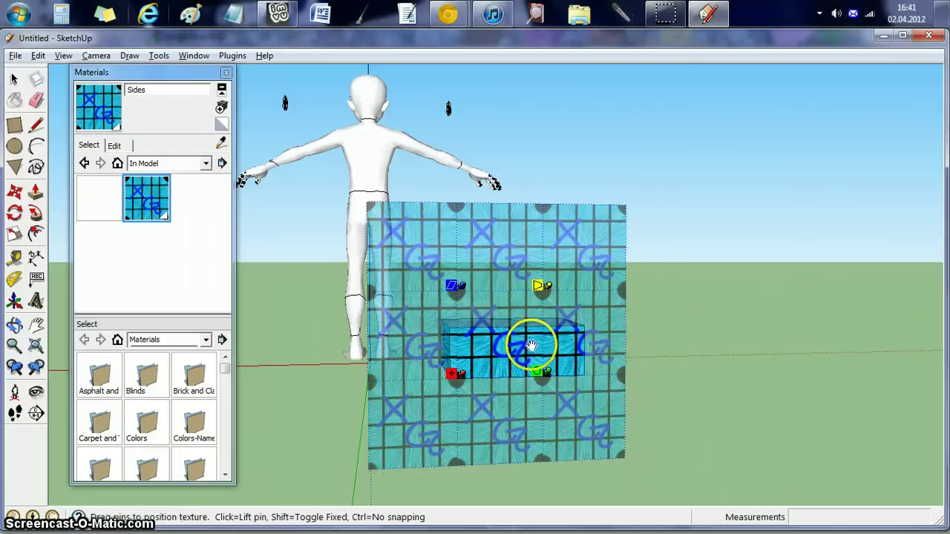
{"action": "left_click_drag", "start_coordinate": [530, 339], "coordinate": [579, 368]}
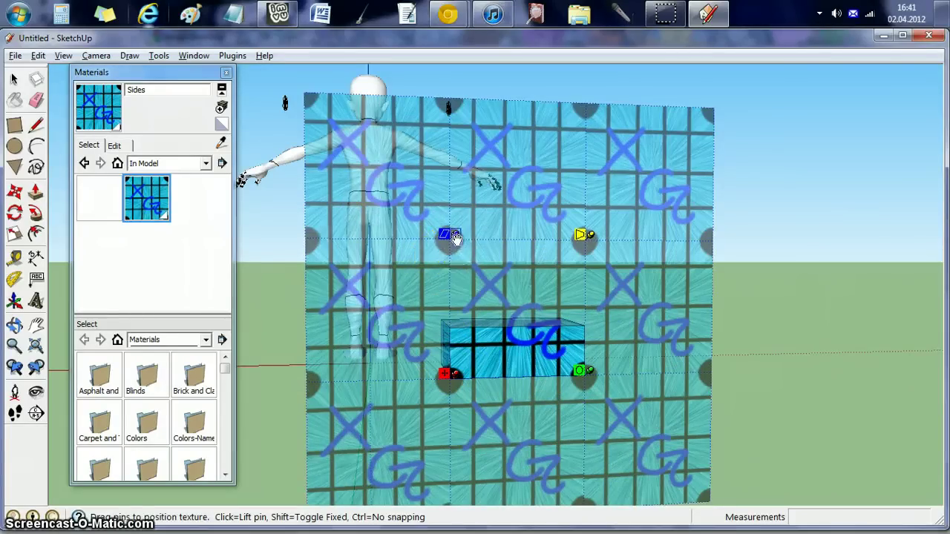
{"action": "left_click_drag", "start_coordinate": [456, 283], "coordinate": [452, 333]}
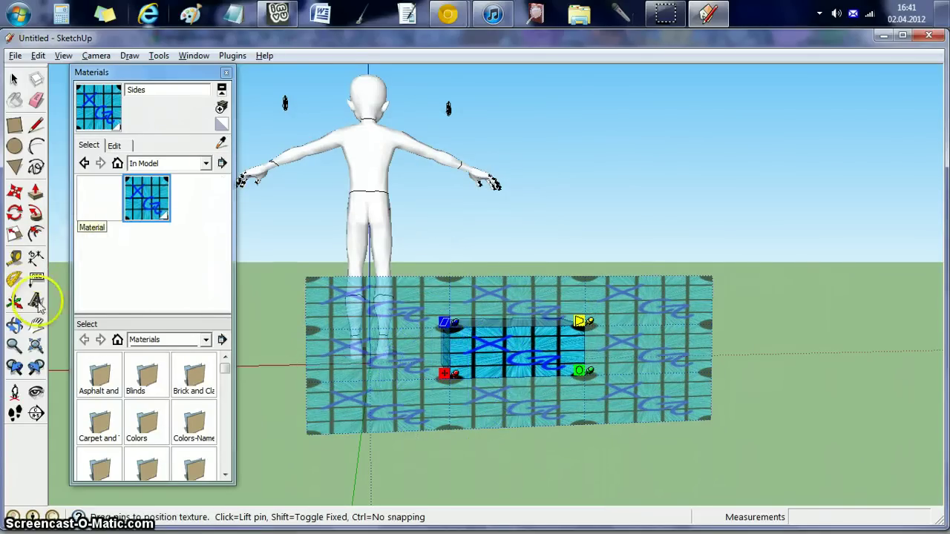
{"action": "left_click", "coordinate": [356, 194]}
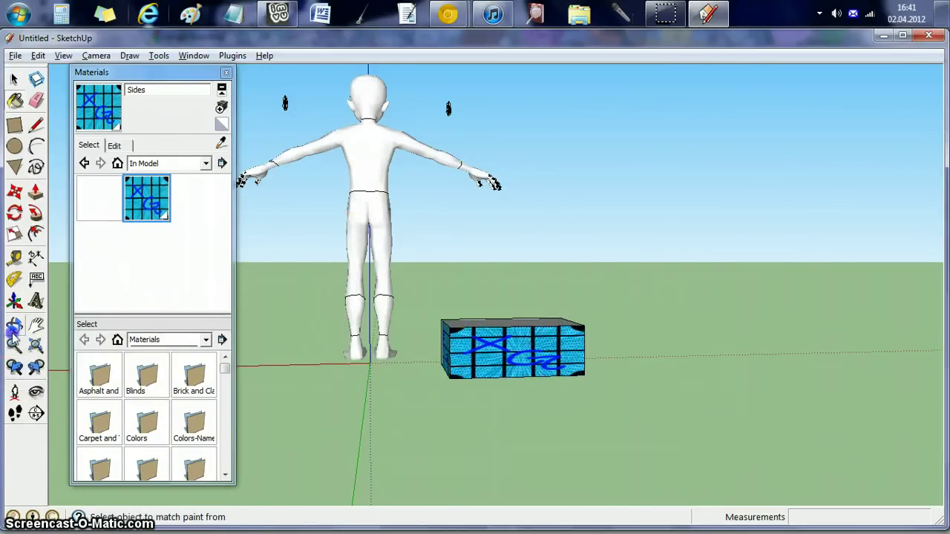
Orbit to the box's far end and paint its white side face with the Sides material
{"action": "left_click", "coordinate": [14, 326]}
{"action": "left_click_drag", "start_coordinate": [731, 176], "coordinate": [282, 175]}
{"action": "left_click", "coordinate": [14, 100]}
{"action": "left_click", "coordinate": [472, 338]}
Scale and skew the Sides texture on that face so one X-and-G tile spans it
{"action": "right_click", "coordinate": [463, 338]}
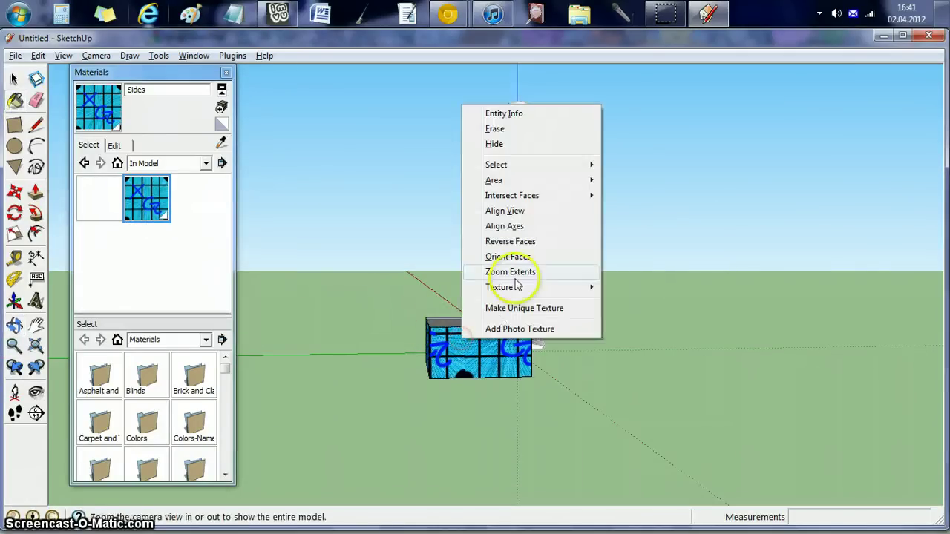
{"action": "mouse_move", "coordinate": [504, 287]}
{"action": "left_click", "coordinate": [423, 288]}
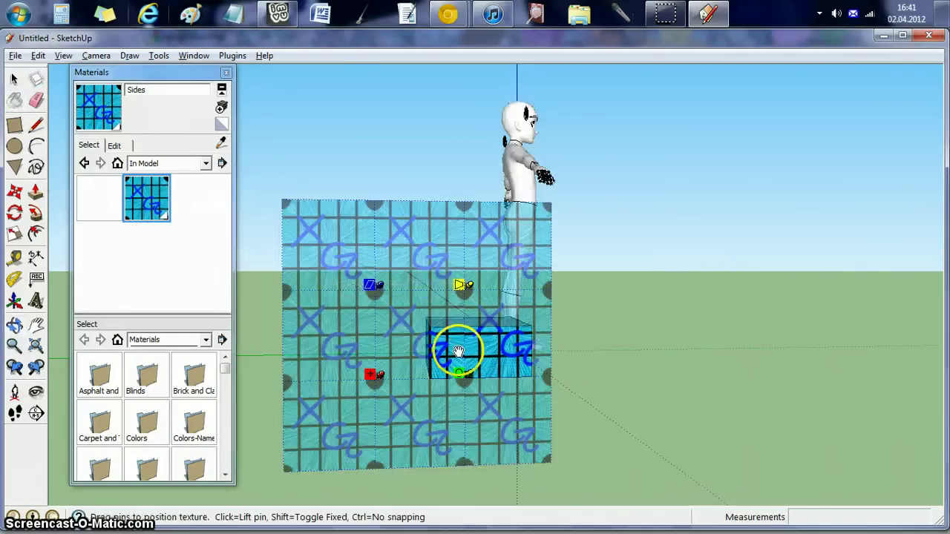
{"action": "mouse_move", "coordinate": [460, 372]}
{"action": "left_mouse_down"}
{"action": "mouse_move", "coordinate": [525, 372]}
{"action": "mouse_move", "coordinate": [452, 374]}
{"action": "left_mouse_up"}
{"action": "left_click_drag", "start_coordinate": [388, 392], "coordinate": [433, 377]}
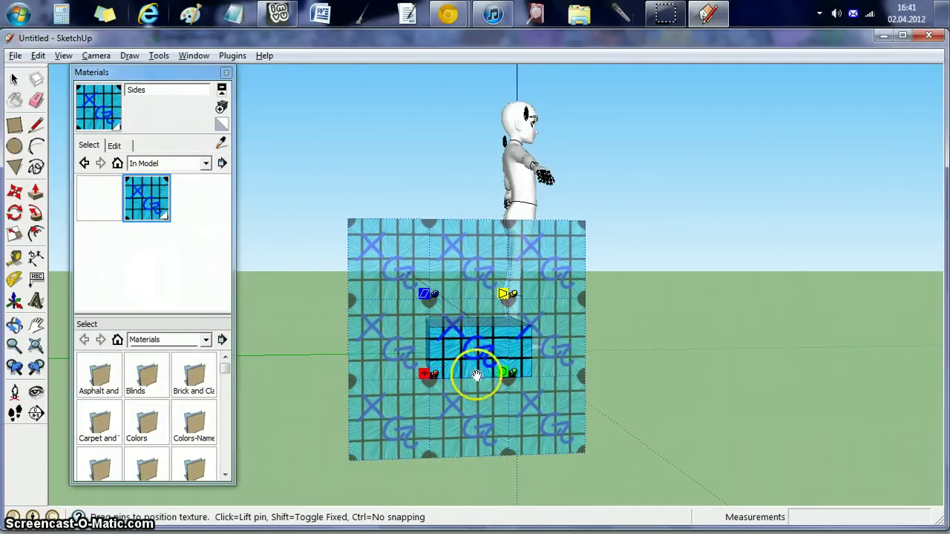
{"action": "left_click_drag", "start_coordinate": [512, 374], "coordinate": [527, 372]}
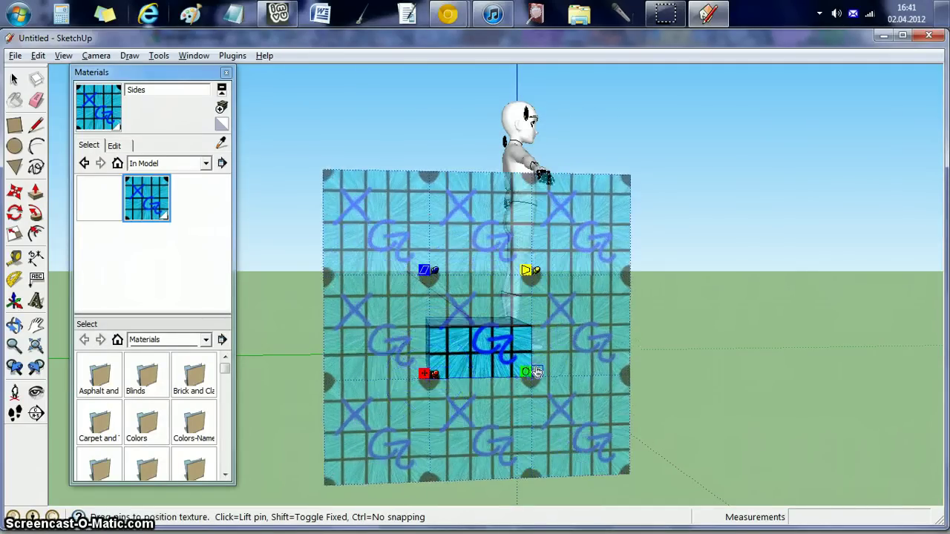
{"action": "left_click_drag", "start_coordinate": [442, 277], "coordinate": [436, 327]}
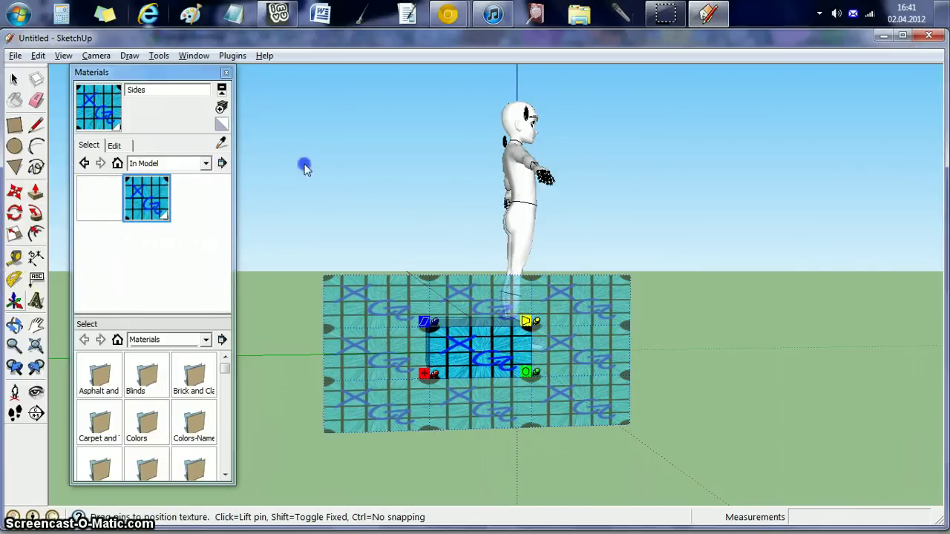
{"action": "key", "text": "Return"}
Orbit to look down on the box and bring up the untextured top face's options
{"action": "left_click", "coordinate": [14, 324]}
{"action": "left_click_drag", "start_coordinate": [752, 346], "coordinate": [479, 329]}
{"action": "left_click_drag", "start_coordinate": [443, 462], "coordinate": [384, 418]}
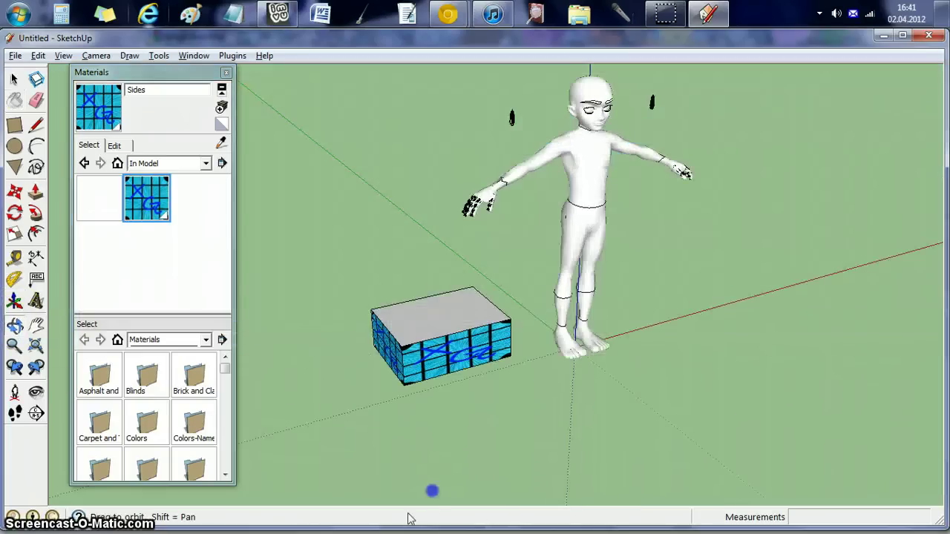
{"action": "left_click", "coordinate": [15, 102]}
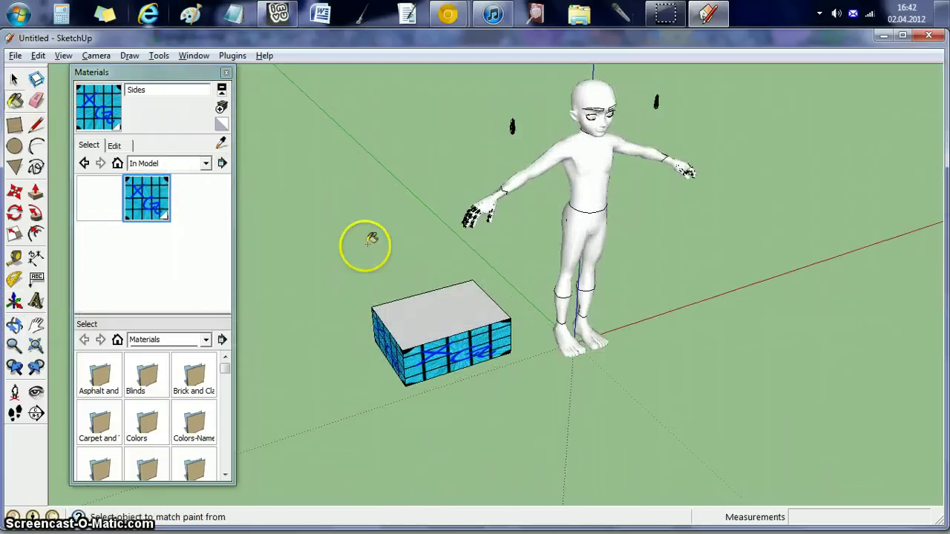
{"action": "right_click", "coordinate": [423, 304]}
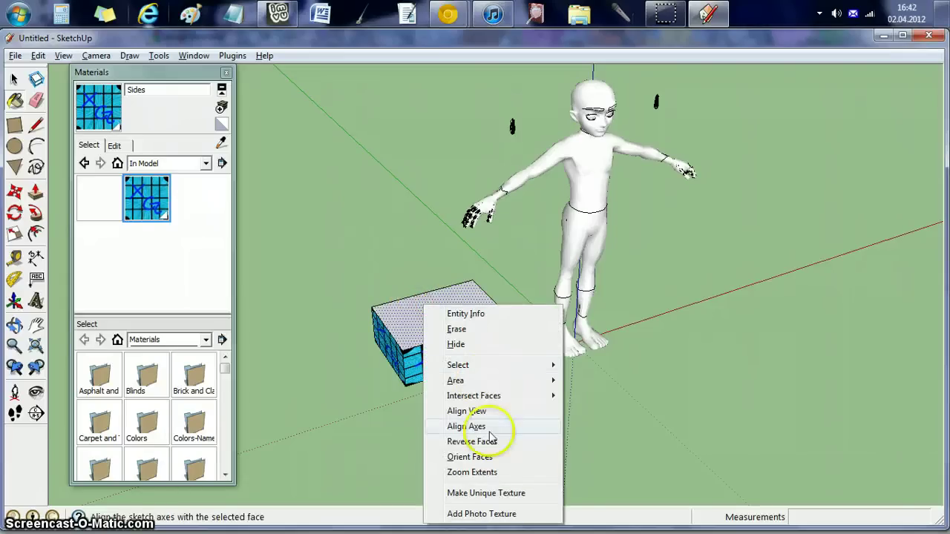
Make the top texture unique at 1024 by 755, then create the 'Top bottom' material from 3.JPG
{"action": "left_click", "coordinate": [484, 493]}
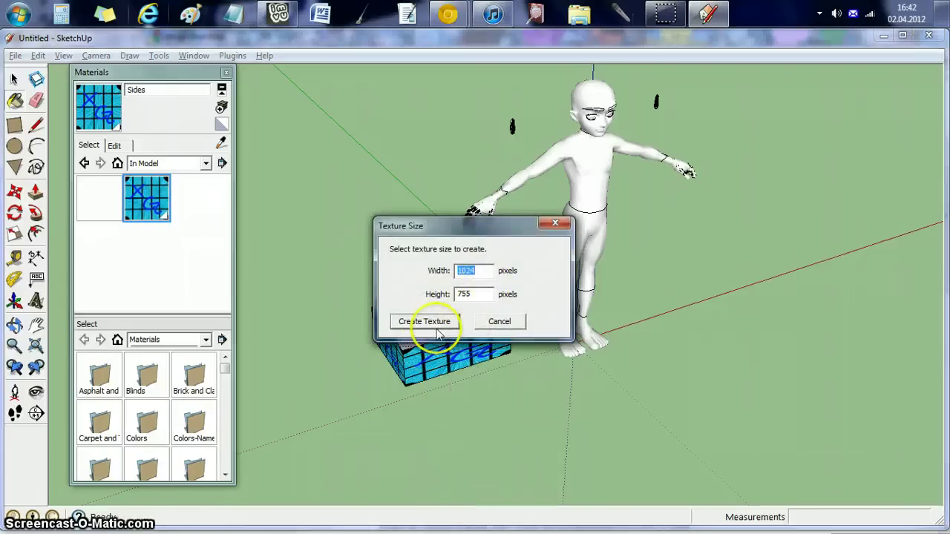
{"action": "left_click", "coordinate": [438, 334]}
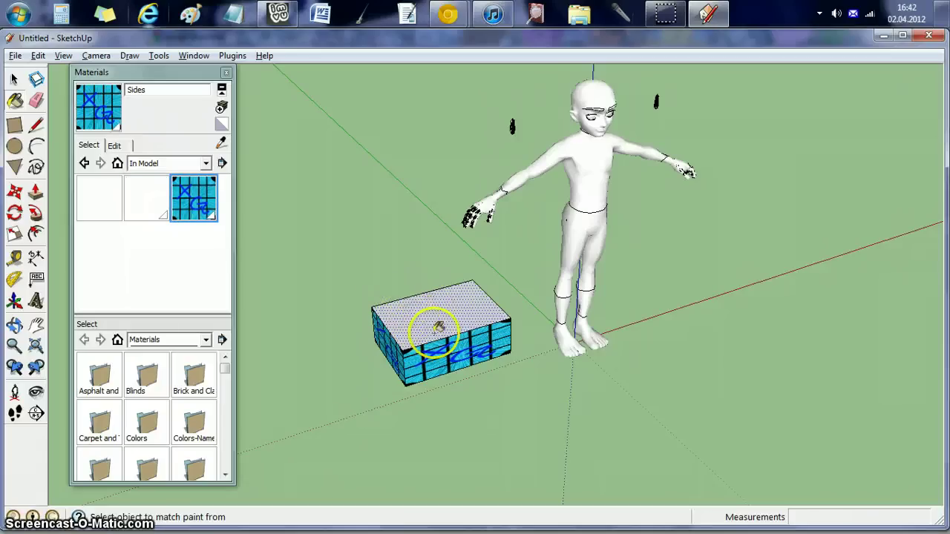
{"action": "left_click", "coordinate": [134, 213]}
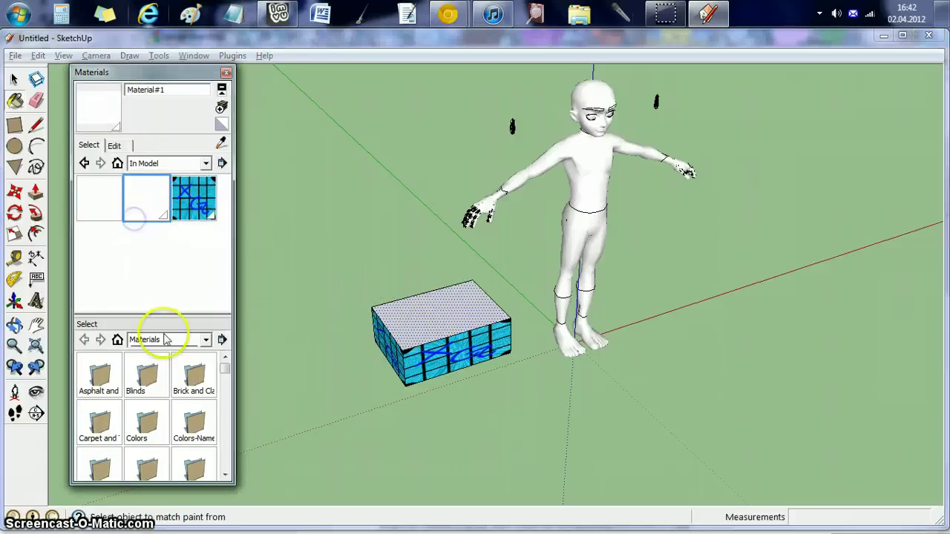
{"action": "left_click", "coordinate": [221, 107]}
{"action": "left_click", "coordinate": [164, 239]}
{"action": "left_click", "coordinate": [254, 128]}
{"action": "double_click", "coordinate": [254, 128]}
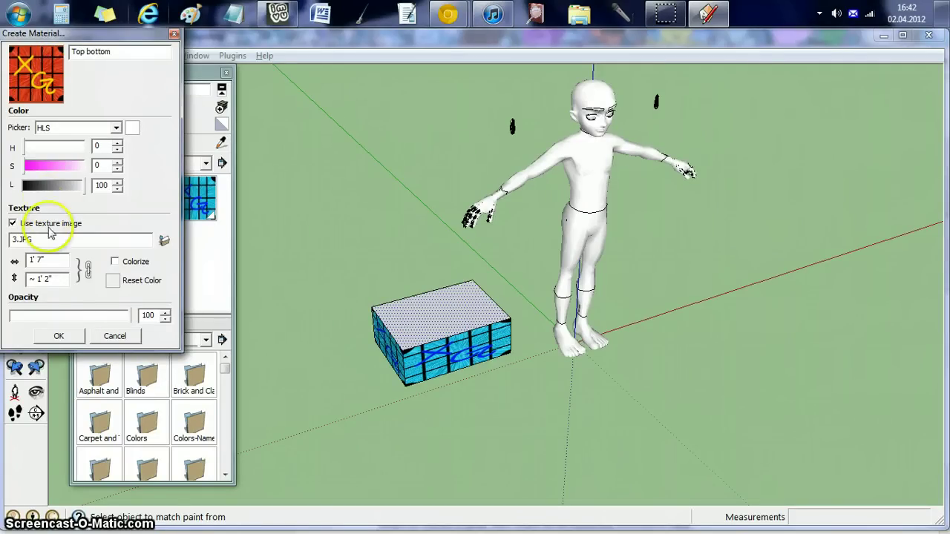
{"action": "left_click", "coordinate": [58, 336]}
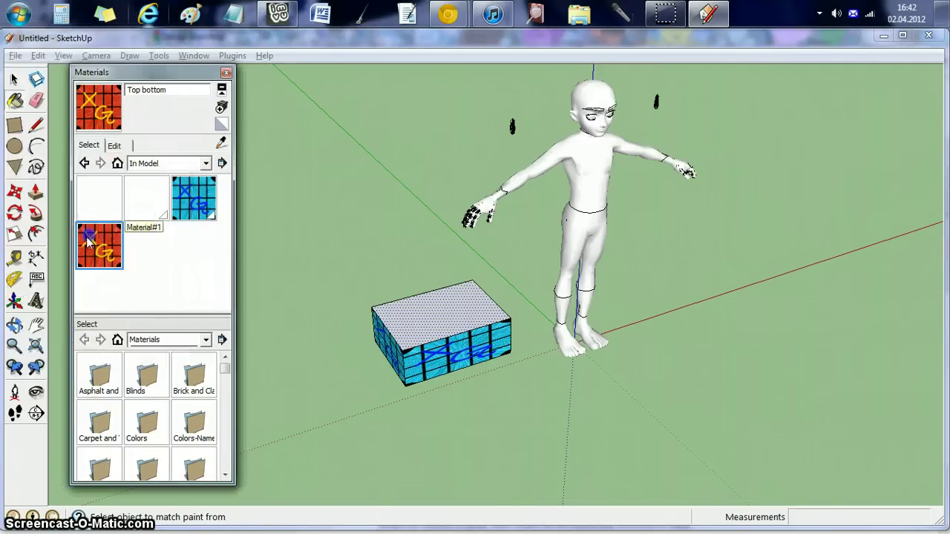
Paint the top face with Top bottom and shift its orange texture so one tile spans it
{"action": "left_click", "coordinate": [15, 100]}
{"action": "left_click", "coordinate": [434, 293]}
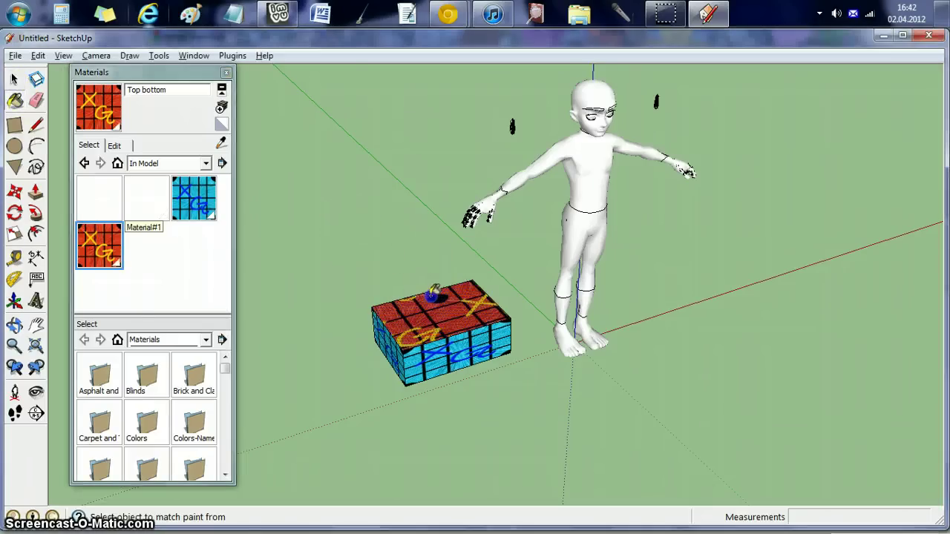
{"action": "right_click", "coordinate": [457, 318]}
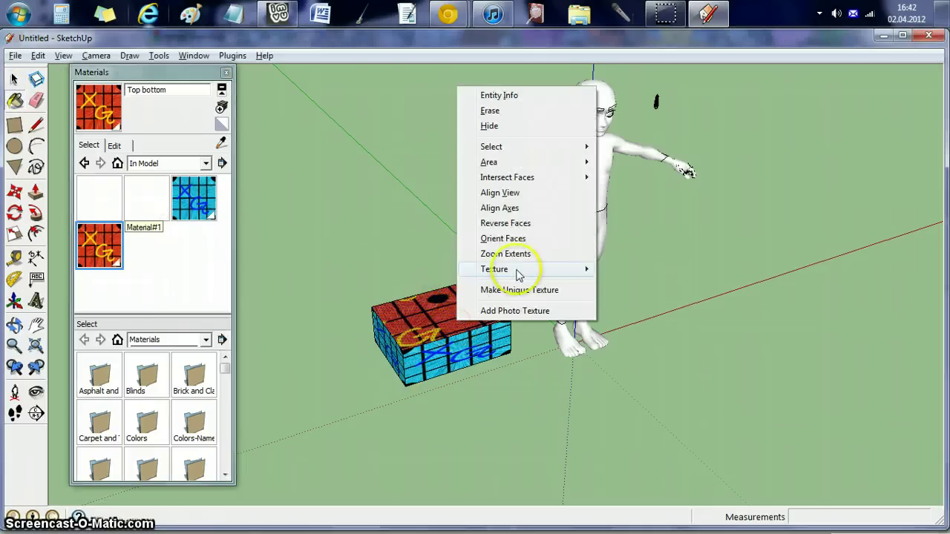
{"action": "mouse_move", "coordinate": [504, 273]}
{"action": "left_click", "coordinate": [443, 273]}
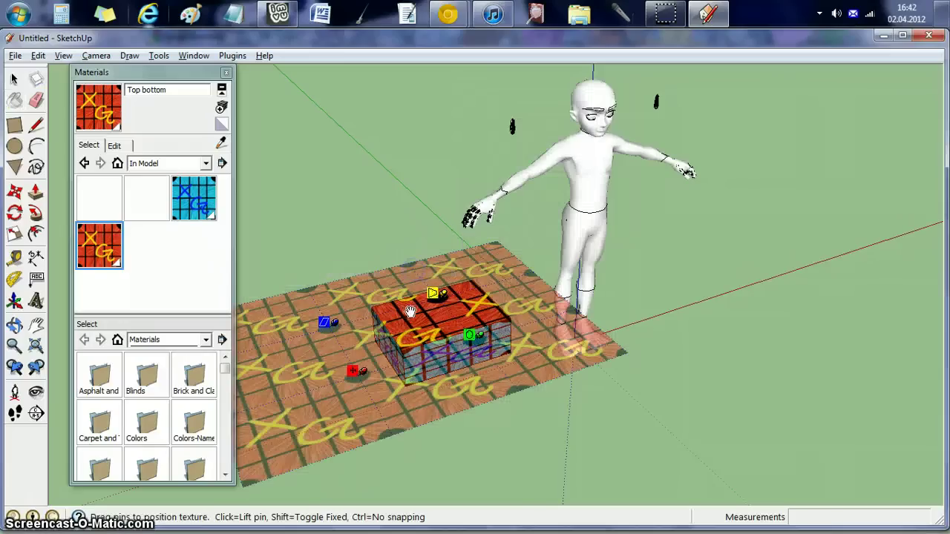
{"action": "left_click_drag", "start_coordinate": [418, 314], "coordinate": [443, 318]}
{"action": "middle_click_drag", "start_coordinate": [443, 317], "coordinate": [460, 297]}
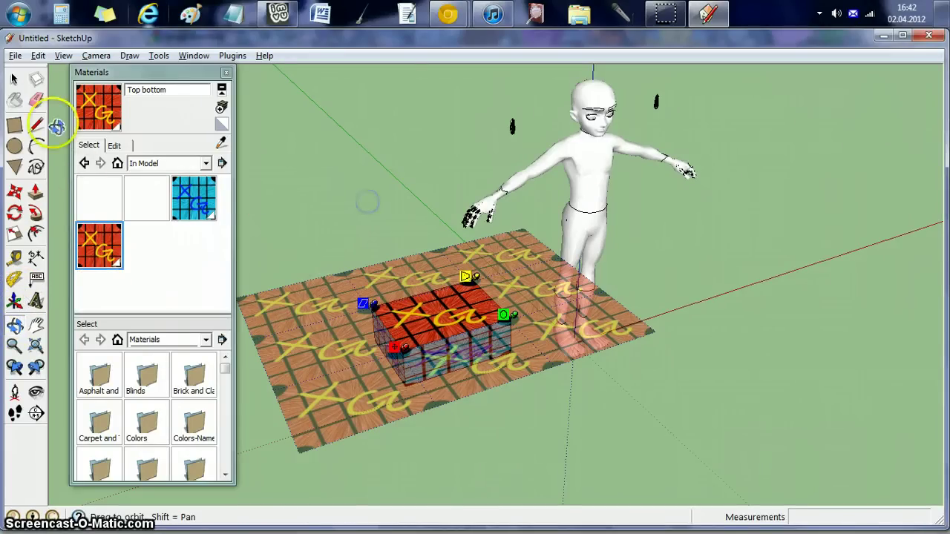
{"action": "left_click", "coordinate": [15, 100]}
Finish the top texture placement, orbit beneath the box, and paint the underside with Top bottom
{"action": "left_click", "coordinate": [15, 298]}
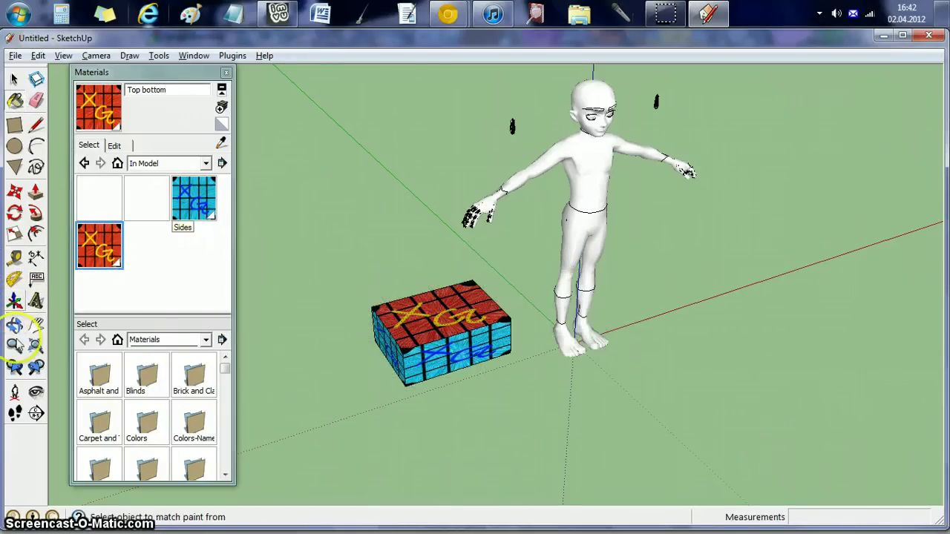
{"action": "left_click", "coordinate": [14, 345]}
{"action": "left_click", "coordinate": [15, 324]}
{"action": "left_click_drag", "start_coordinate": [358, 226], "coordinate": [476, 144]}
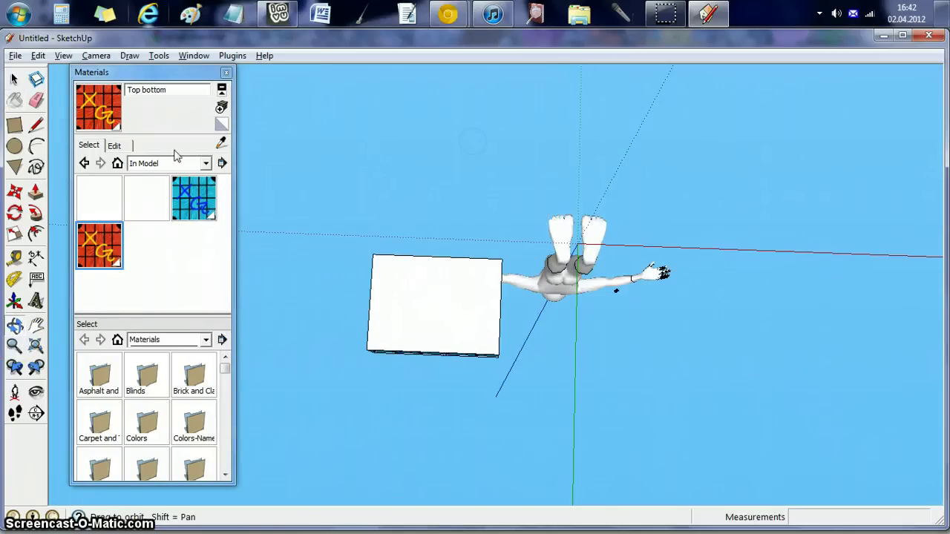
{"action": "left_click", "coordinate": [15, 100]}
{"action": "left_click", "coordinate": [467, 290]}
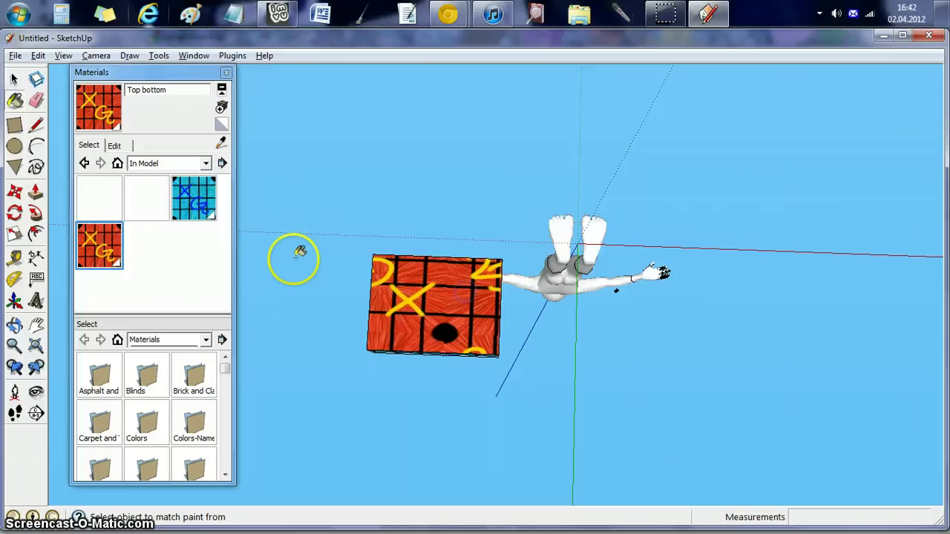
Move the underside texture so the 20X pattern shows on the bottom face
{"action": "left_click", "coordinate": [439, 248]}
{"action": "right_click", "coordinate": [444, 300]}
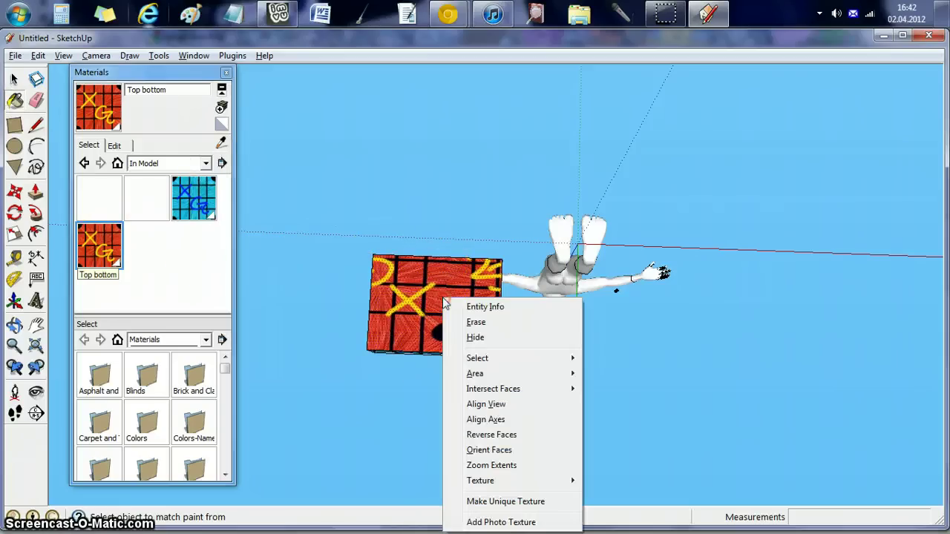
{"action": "mouse_move", "coordinate": [490, 482]}
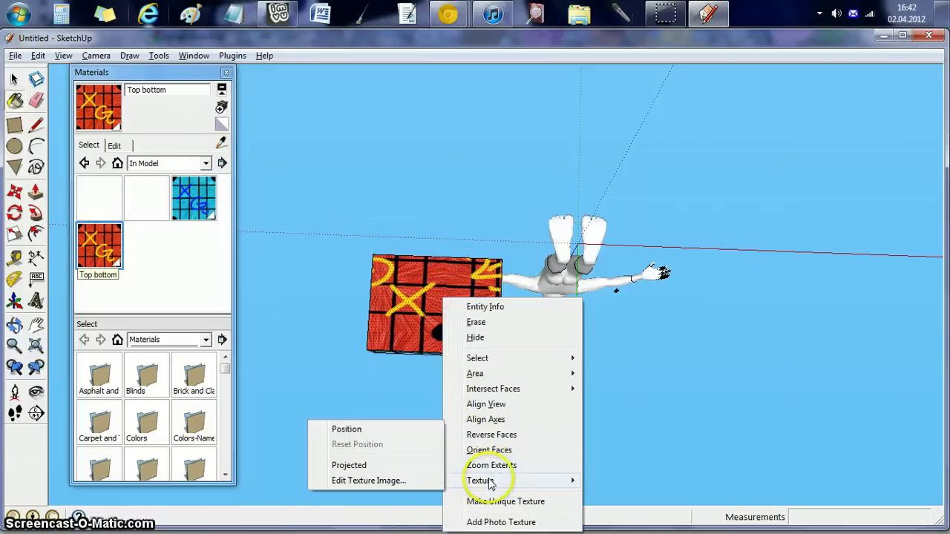
{"action": "left_click", "coordinate": [381, 431]}
{"action": "left_click_drag", "start_coordinate": [394, 297], "coordinate": [455, 321]}
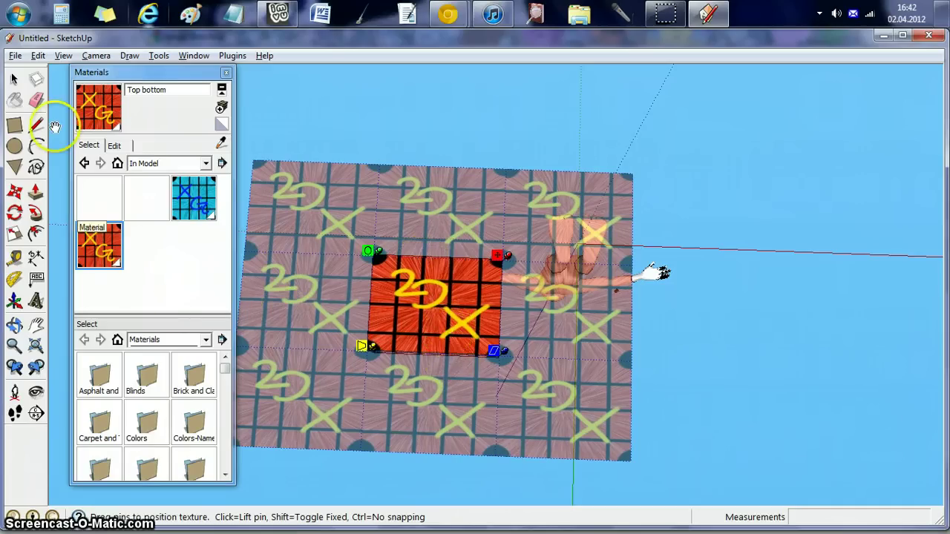
{"action": "left_click", "coordinate": [15, 125]}
Clear the selection and orbit back to a side view of the box
{"action": "left_click", "coordinate": [269, 121]}
{"action": "left_click", "coordinate": [14, 301]}
{"action": "left_click", "coordinate": [15, 325]}
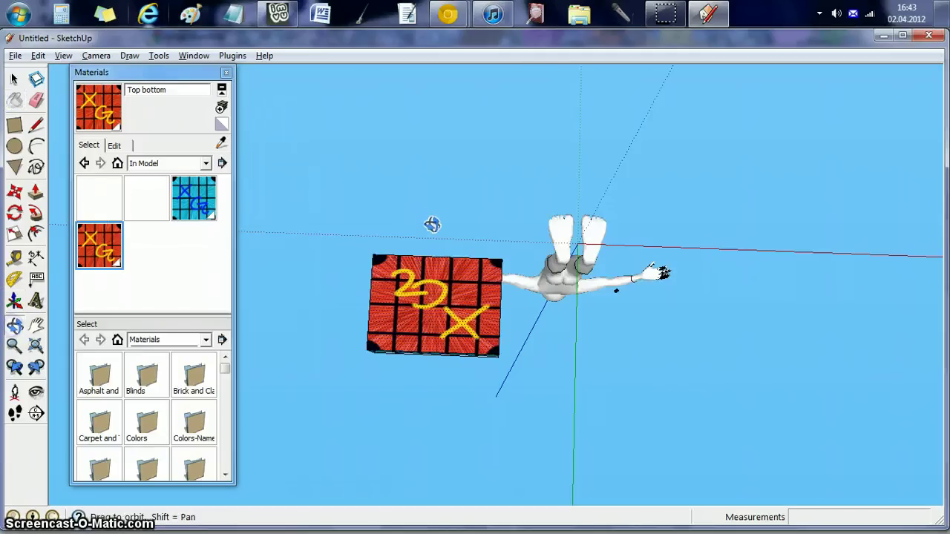
{"action": "left_click_drag", "start_coordinate": [434, 220], "coordinate": [254, 307]}
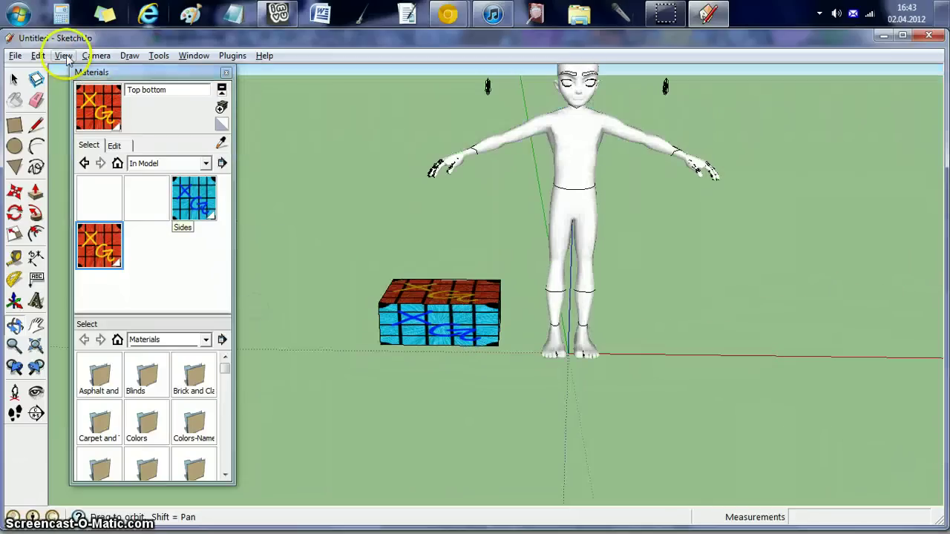
Erase the avatar figure from the model
{"action": "left_click", "coordinate": [36, 99]}
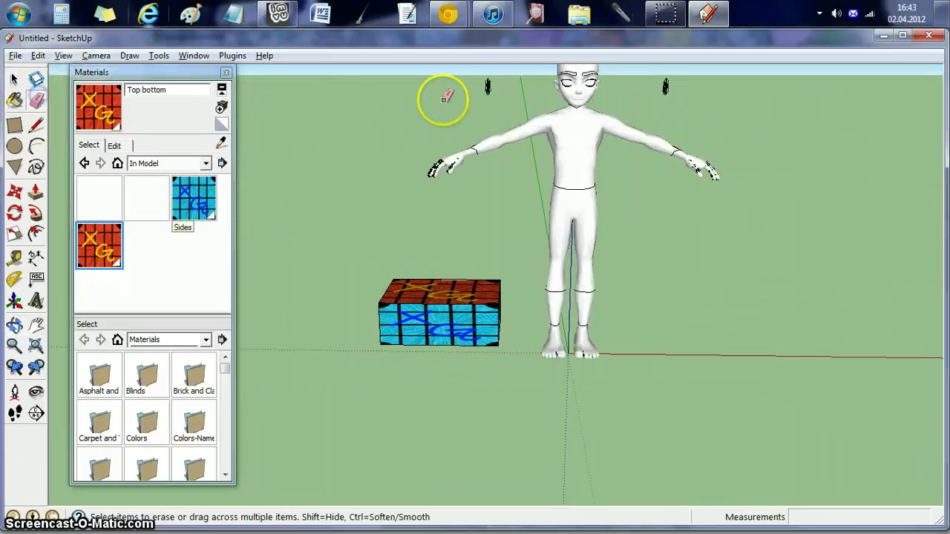
{"action": "mouse_move", "coordinate": [441, 99]}
{"action": "left_mouse_down"}
{"action": "mouse_move", "coordinate": [607, 122]}
{"action": "mouse_move", "coordinate": [581, 136]}
{"action": "left_mouse_up"}
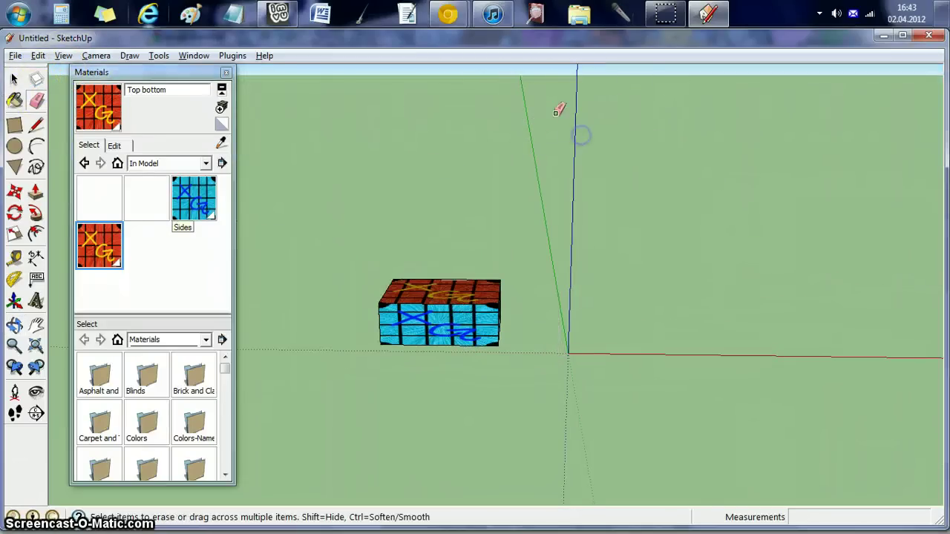
{"action": "left_click", "coordinate": [233, 56]}
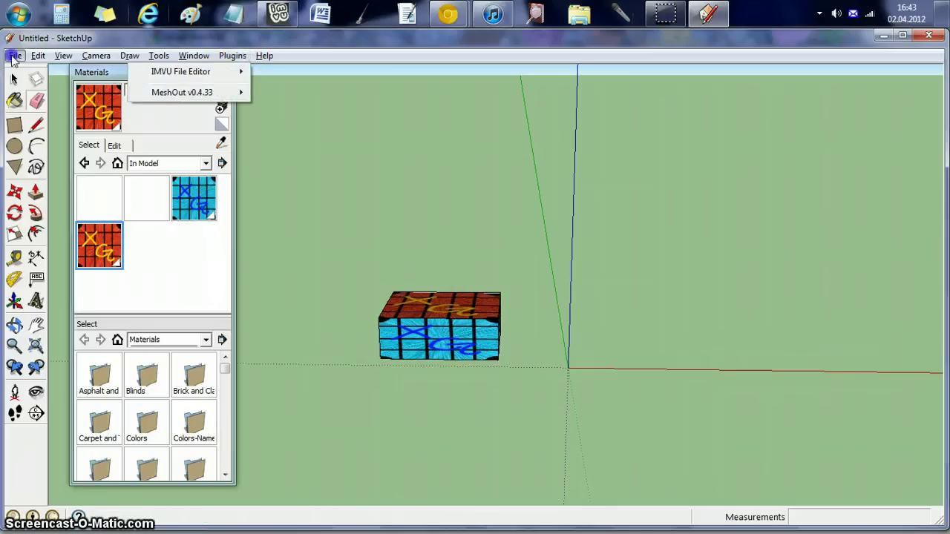
{"action": "key", "text": "Escape"}
Save the model as Testing Box in the Creating 3D folder, replacing the existing file
{"action": "left_click", "coordinate": [14, 56]}
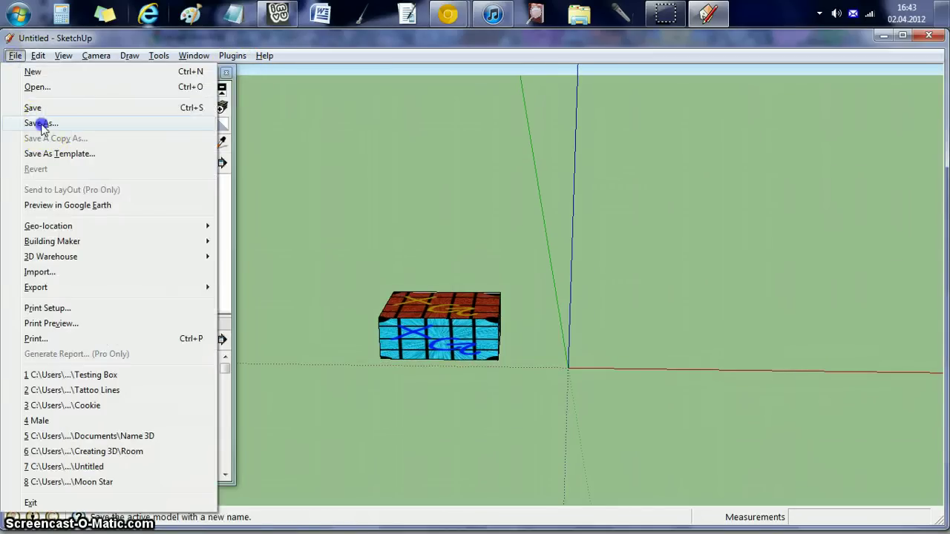
{"action": "left_click", "coordinate": [42, 124]}
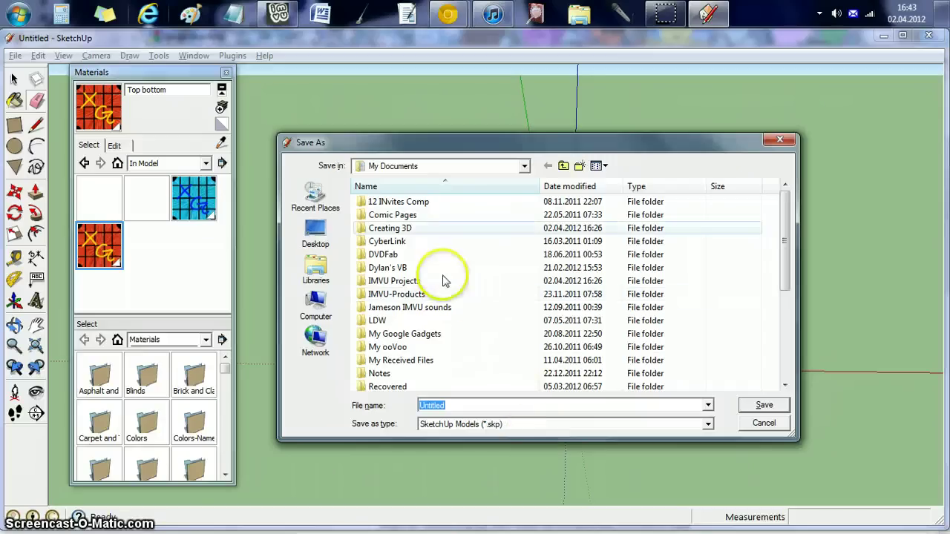
{"action": "left_click", "coordinate": [399, 241]}
{"action": "double_click", "coordinate": [390, 227]}
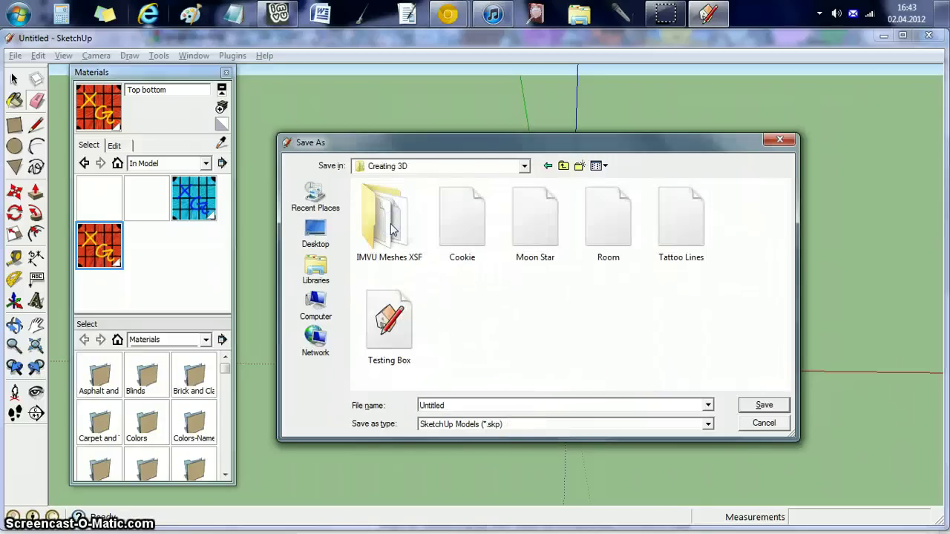
{"action": "left_click", "coordinate": [384, 319]}
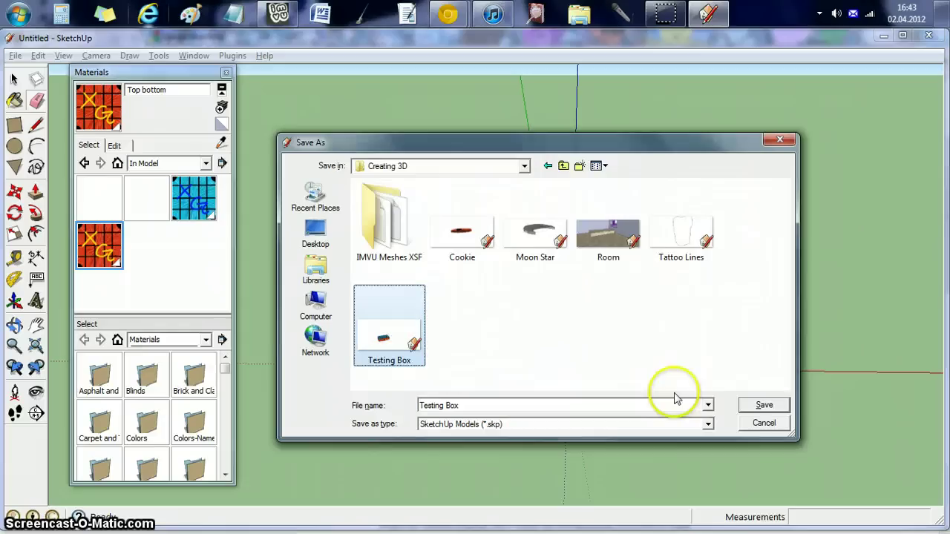
{"action": "left_click", "coordinate": [755, 409]}
{"action": "left_click", "coordinate": [510, 298]}
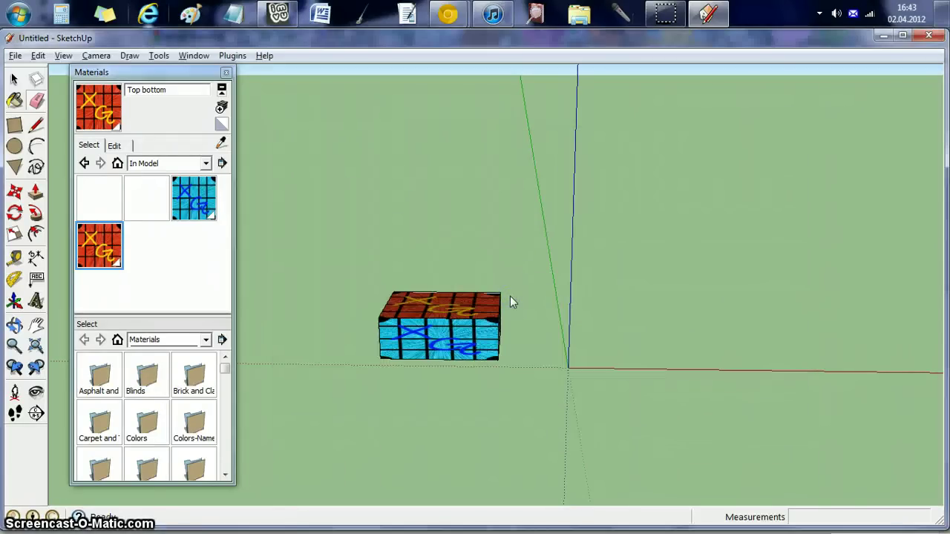
Close the materials panel and try the IMVU File Editor export from the Plugins menu
{"action": "left_click", "coordinate": [226, 72]}
{"action": "left_click", "coordinate": [232, 56]}
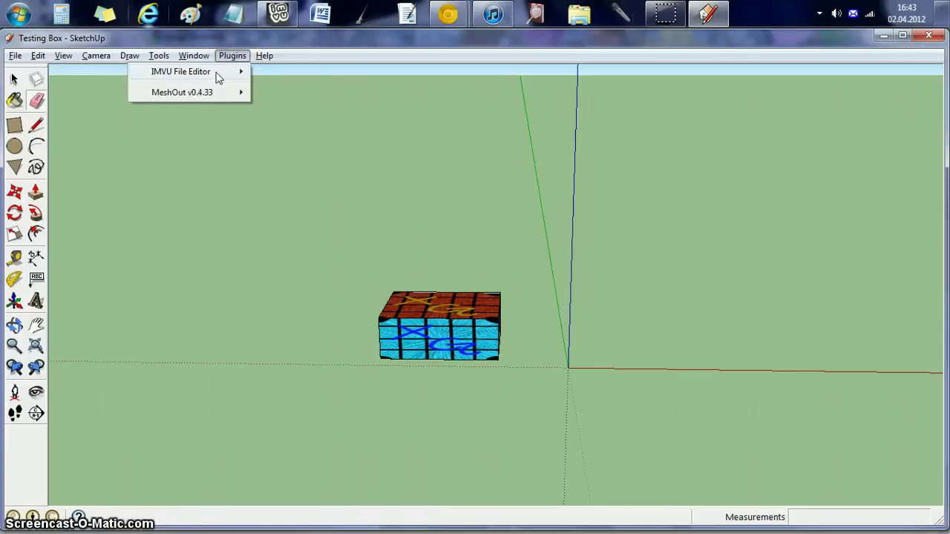
{"action": "left_click", "coordinate": [216, 73]}
{"action": "left_click", "coordinate": [68, 72]}
{"action": "key", "text": "e"}
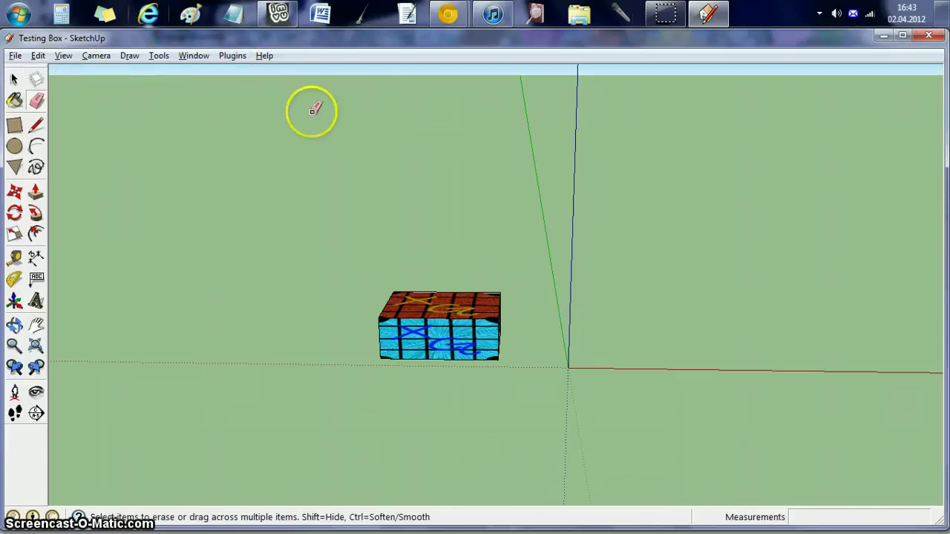
{"action": "left_click", "coordinate": [239, 61]}
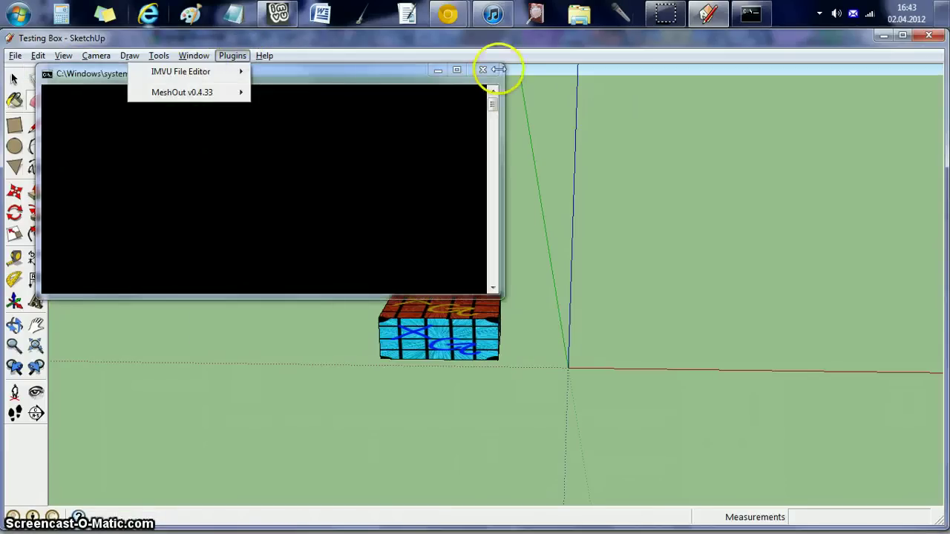
{"action": "left_click", "coordinate": [496, 70]}
{"action": "left_click", "coordinate": [232, 55]}
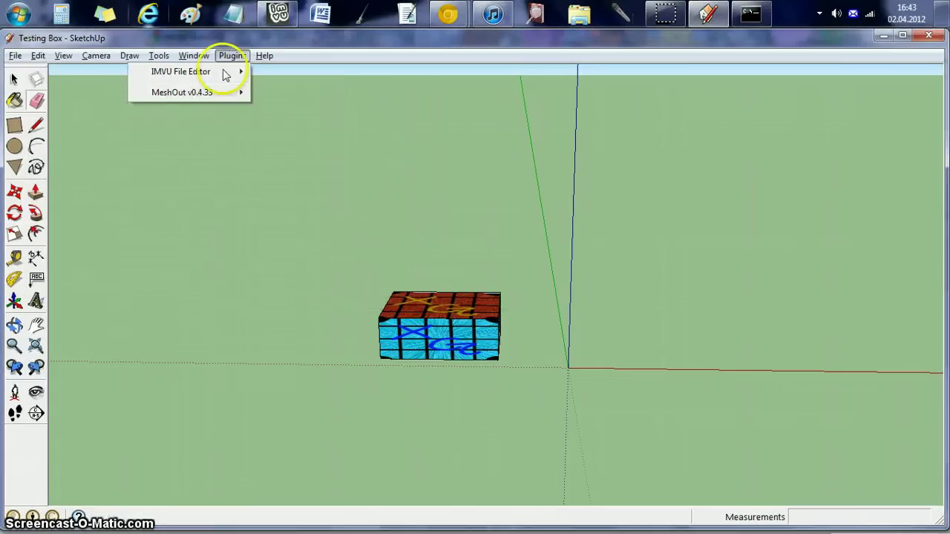
Export through MeshOut as Testing Box.XSF, replacing the old file and acknowledging Export Complete
{"action": "mouse_move", "coordinate": [226, 73]}
{"action": "mouse_move", "coordinate": [93, 94]}
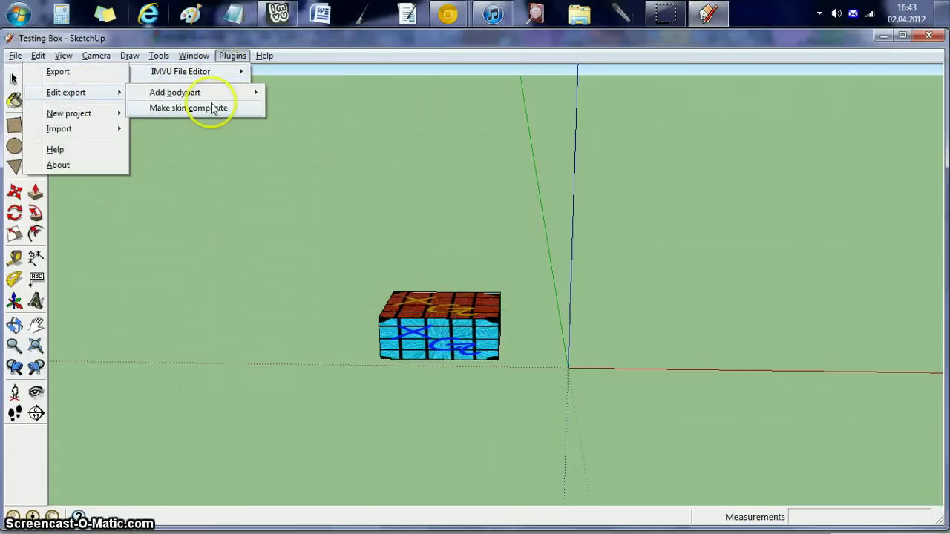
{"action": "left_click", "coordinate": [202, 92]}
{"action": "left_click", "coordinate": [296, 93]}
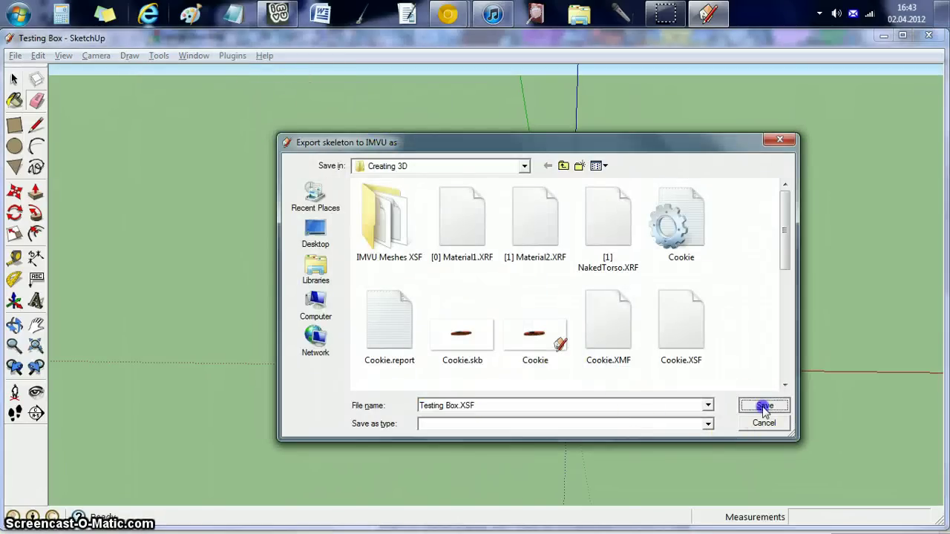
{"action": "left_click", "coordinate": [763, 405]}
{"action": "left_click", "coordinate": [514, 290]}
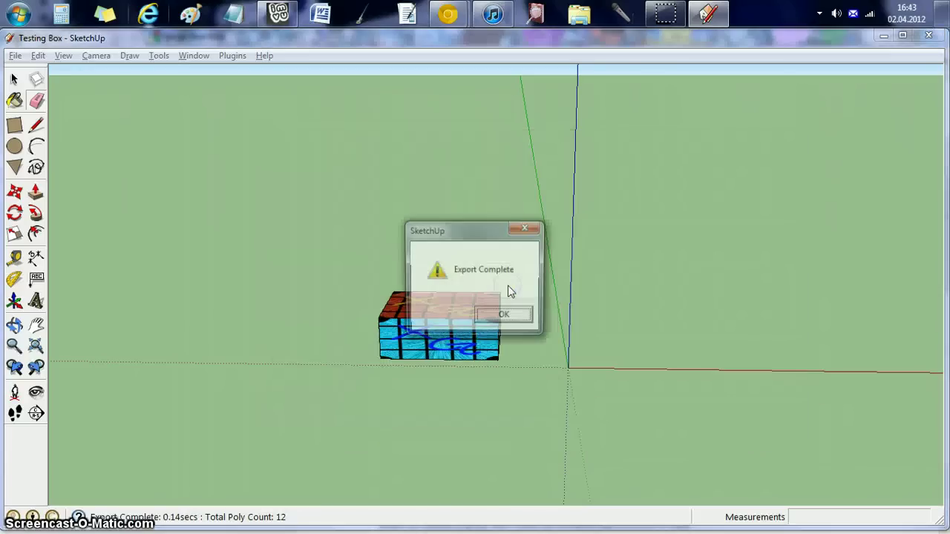
{"action": "left_click", "coordinate": [506, 313]}
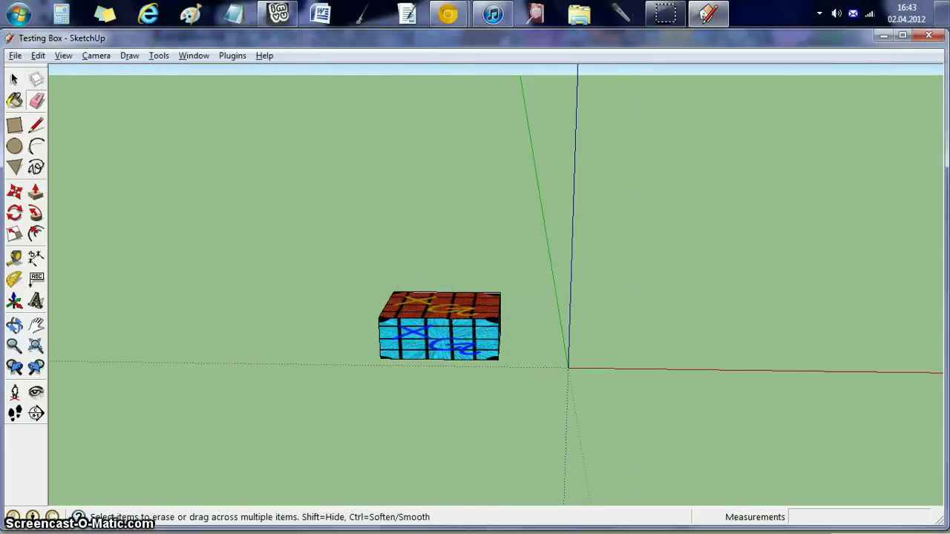
In IMVU's Creator Program, derive a new product from a Rooms & Furniture item
{"action": "left_click", "coordinate": [283, 12]}
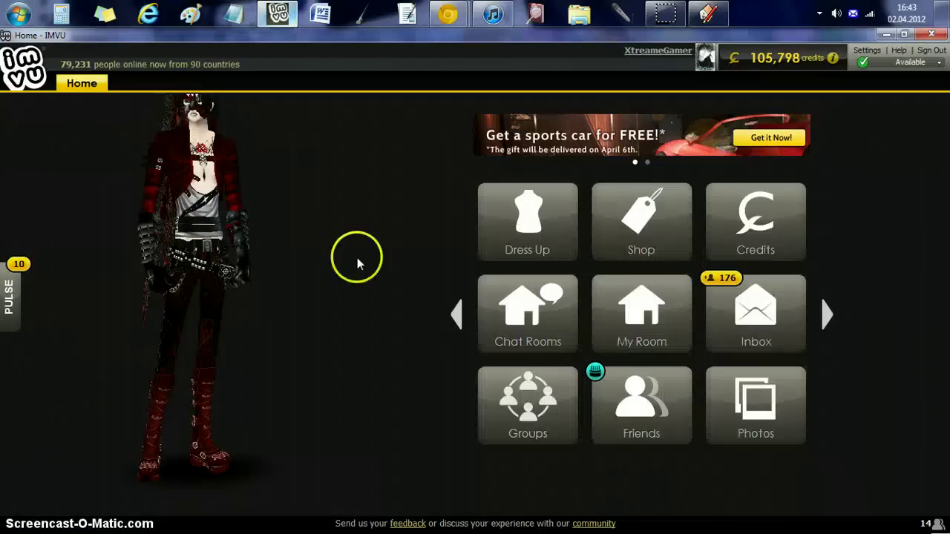
{"action": "left_click", "coordinate": [454, 314]}
{"action": "left_click", "coordinate": [524, 415]}
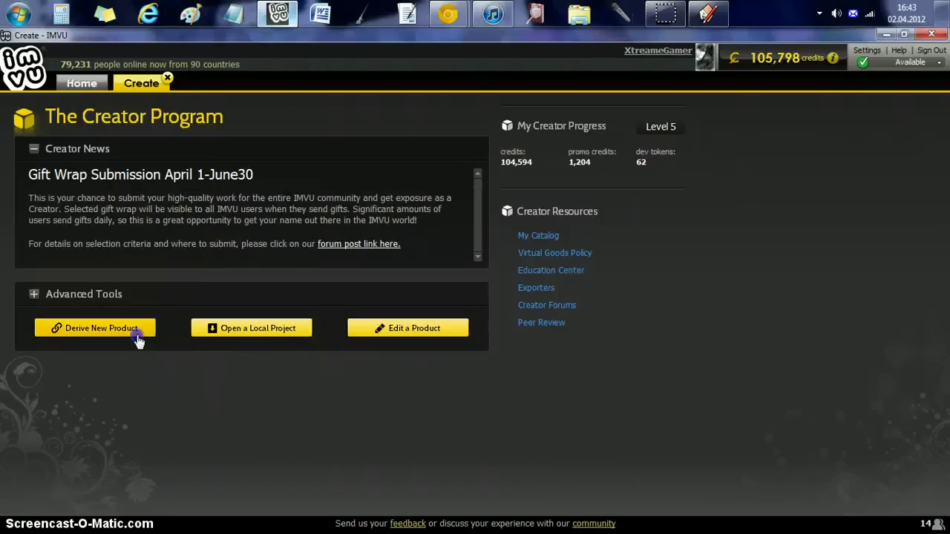
{"action": "left_click", "coordinate": [137, 335]}
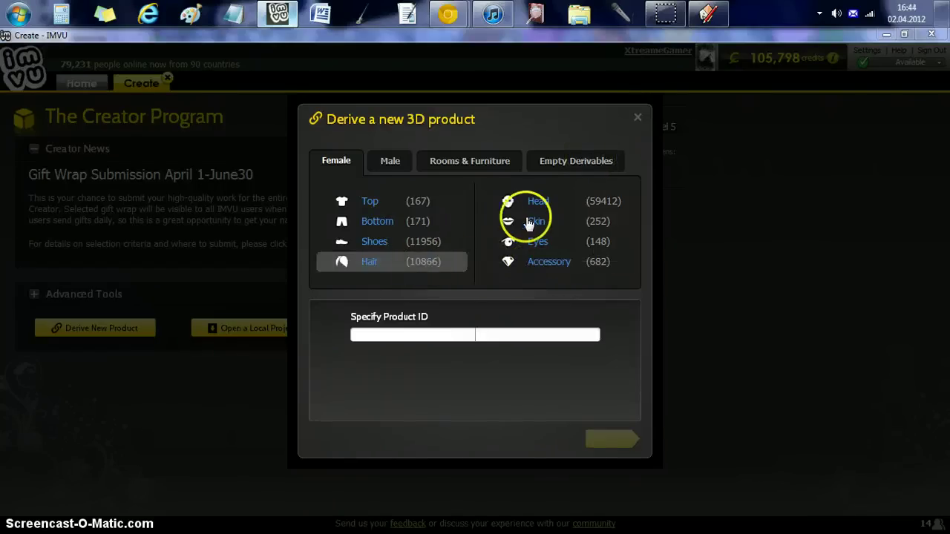
{"action": "left_click", "coordinate": [472, 165]}
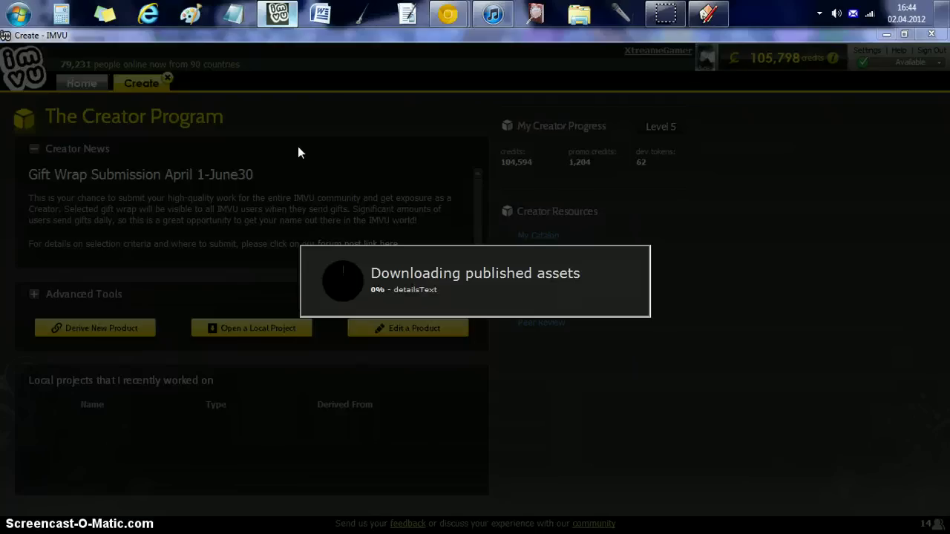
{"action": "left_click", "coordinate": [355, 91]}
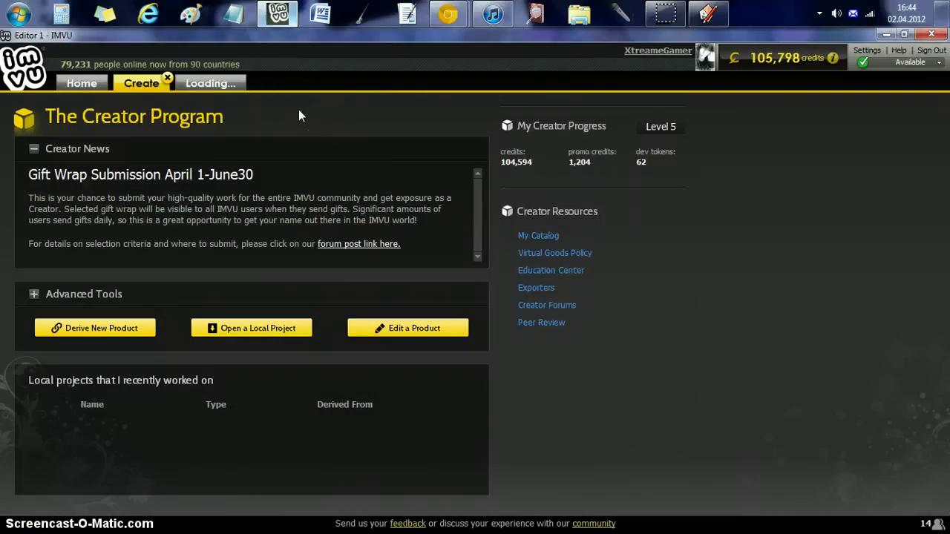
In Editor 1, load Testing_Box.XMF from Documents > Creating 3D as the mesh and apply changes
{"action": "left_click", "coordinate": [195, 80]}
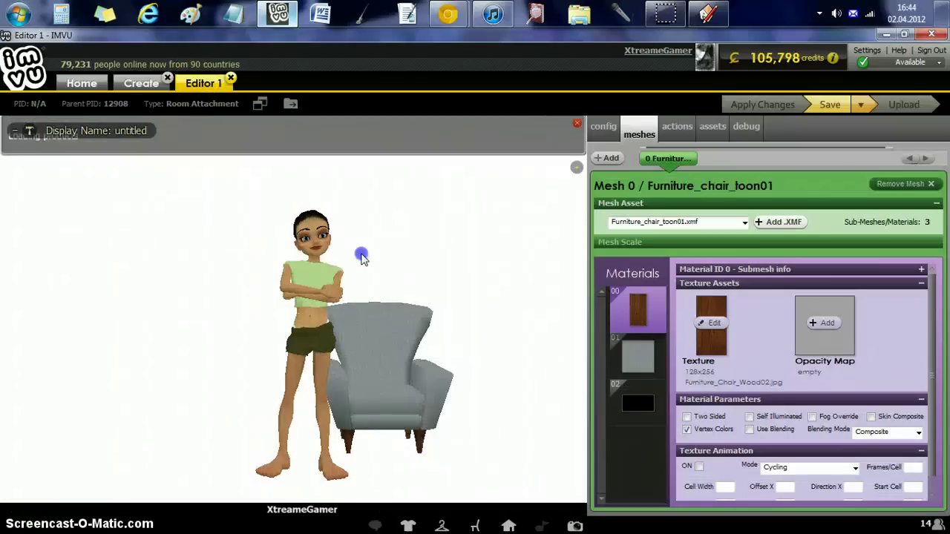
{"action": "mouse_move", "coordinate": [362, 256]}
{"action": "left_mouse_down"}
{"action": "mouse_move", "coordinate": [292, 149]}
{"action": "mouse_move", "coordinate": [431, 252]}
{"action": "mouse_move", "coordinate": [414, 249]}
{"action": "left_mouse_up"}
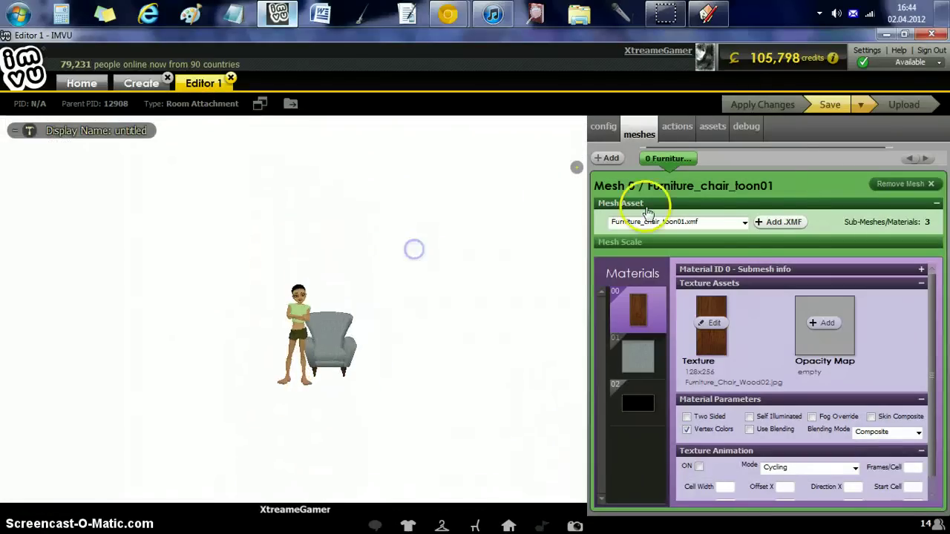
{"action": "left_click", "coordinate": [774, 224]}
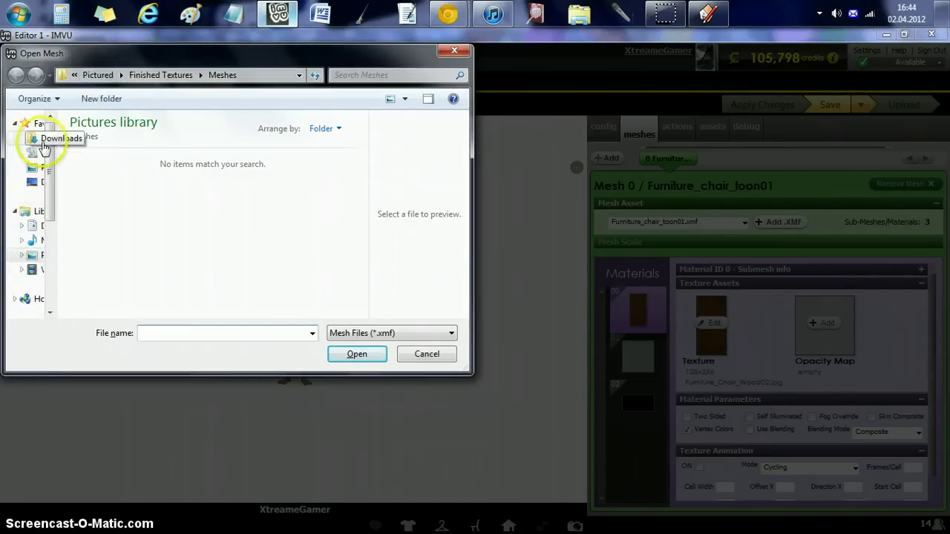
{"action": "scroll", "coordinate": [41, 144], "scroll_direction": "down", "scroll_amount": 3}
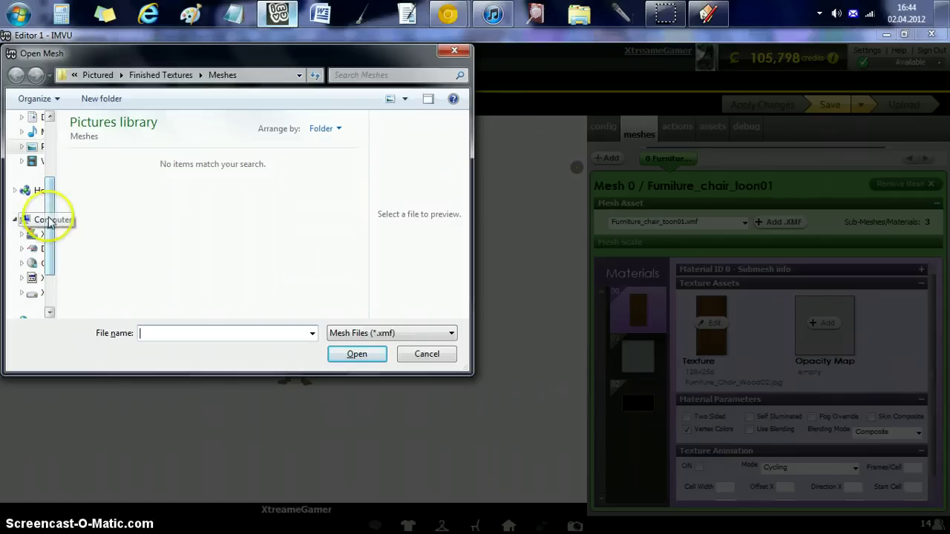
{"action": "left_click_drag", "start_coordinate": [51, 207], "coordinate": [51, 190]}
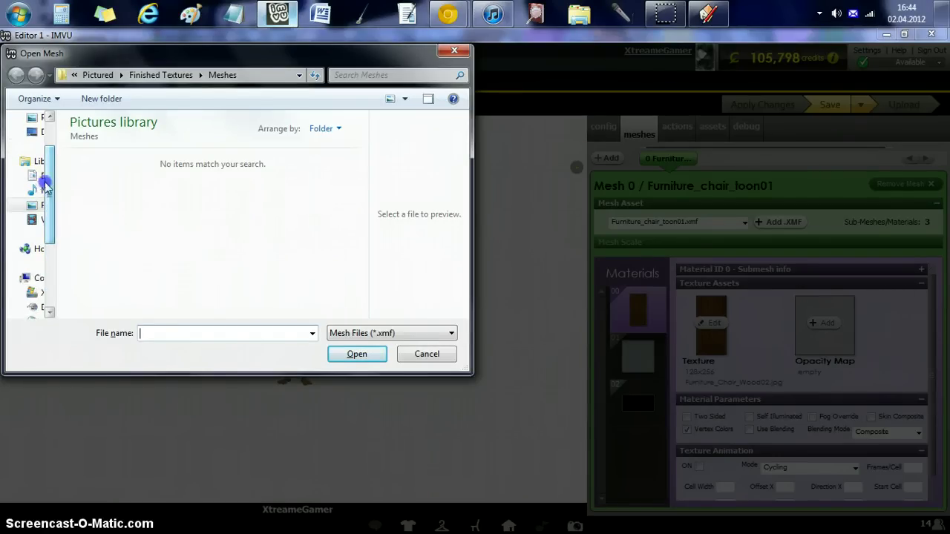
{"action": "left_click", "coordinate": [43, 181]}
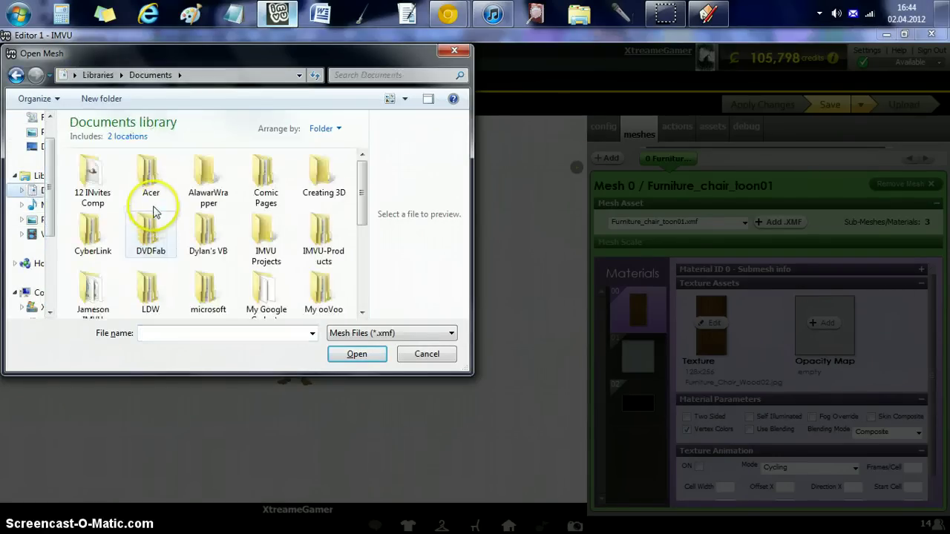
{"action": "left_click", "coordinate": [318, 180]}
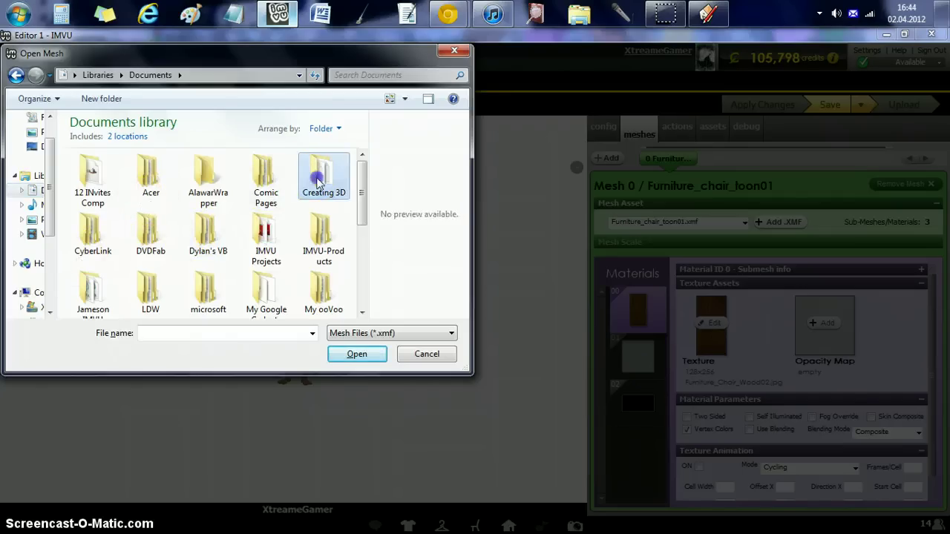
{"action": "double_click", "coordinate": [318, 180]}
{"action": "double_click", "coordinate": [202, 191]}
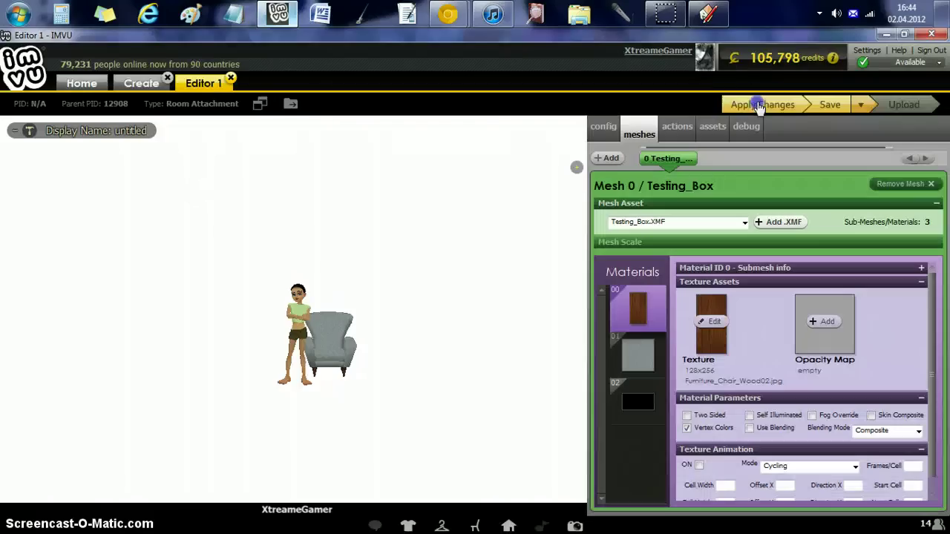
{"action": "left_click", "coordinate": [753, 103]}
Orbit to view the box from above and begin replacing material 00's texture image
{"action": "scroll", "coordinate": [556, 208], "scroll_direction": "up", "scroll_amount": 5}
{"action": "mouse_move", "coordinate": [544, 223]}
{"action": "left_mouse_down"}
{"action": "mouse_move", "coordinate": [390, 316]}
{"action": "mouse_move", "coordinate": [356, 290]}
{"action": "mouse_move", "coordinate": [390, 204]}
{"action": "mouse_move", "coordinate": [496, 197]}
{"action": "mouse_move", "coordinate": [402, 209]}
{"action": "mouse_move", "coordinate": [408, 276]}
{"action": "left_mouse_up"}
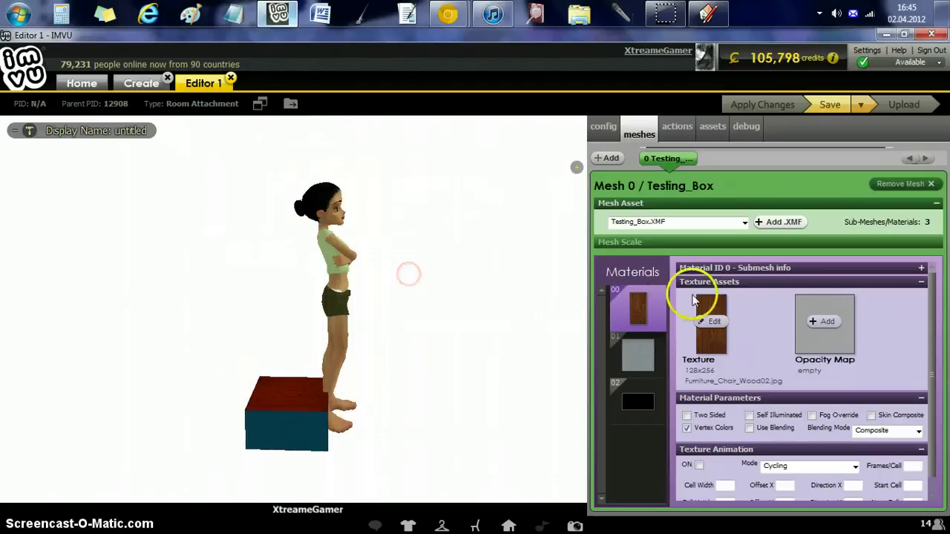
{"action": "left_click", "coordinate": [705, 323]}
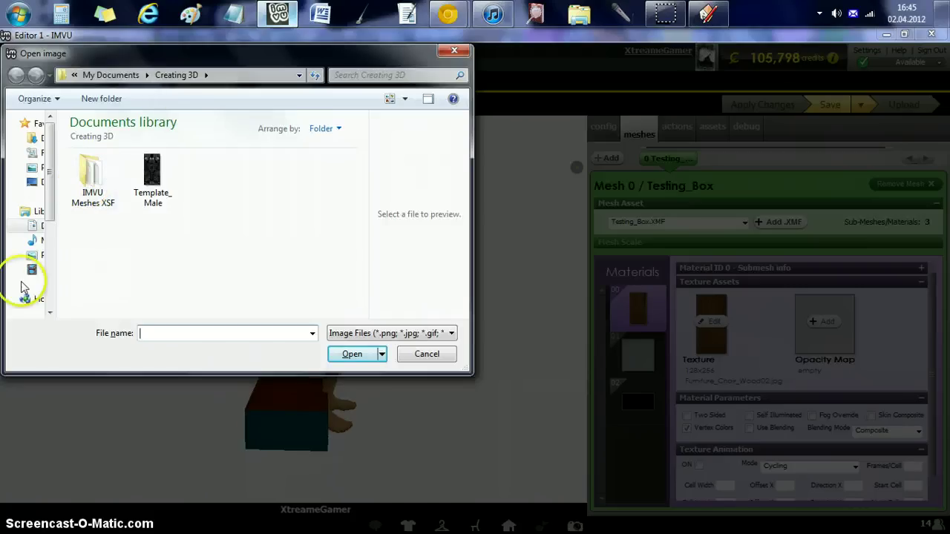
Load image 4 from Pictures > Finished Textures > Meshes as material 00's texture
{"action": "left_click", "coordinate": [34, 260]}
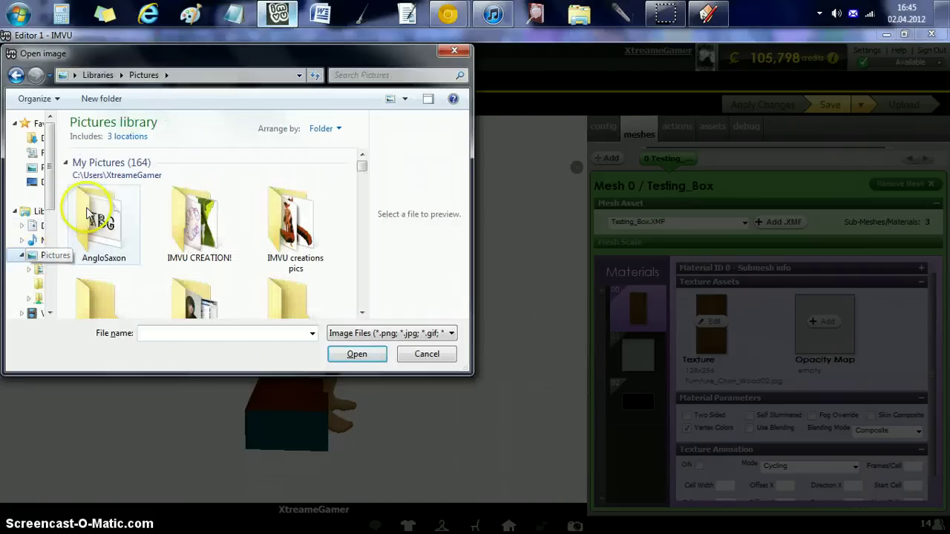
{"action": "double_click", "coordinate": [200, 226]}
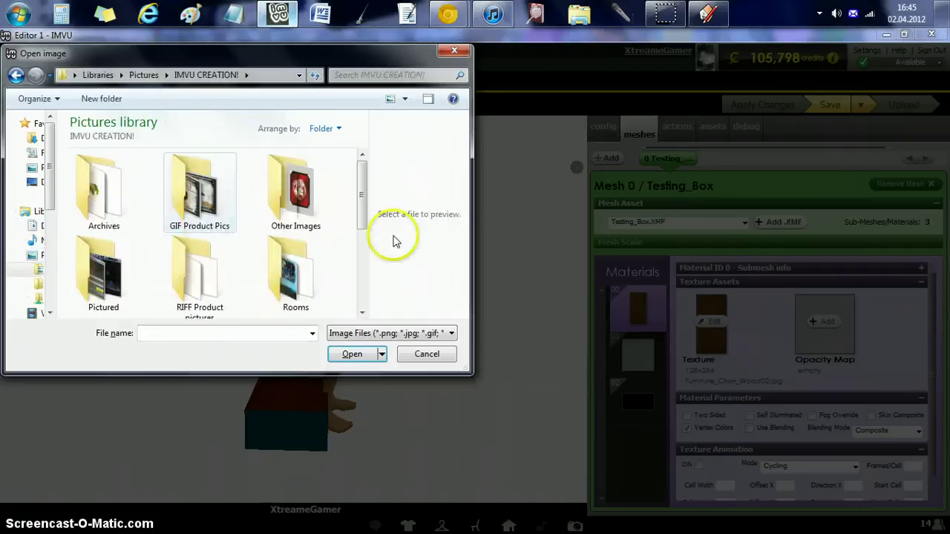
{"action": "left_click", "coordinate": [274, 220]}
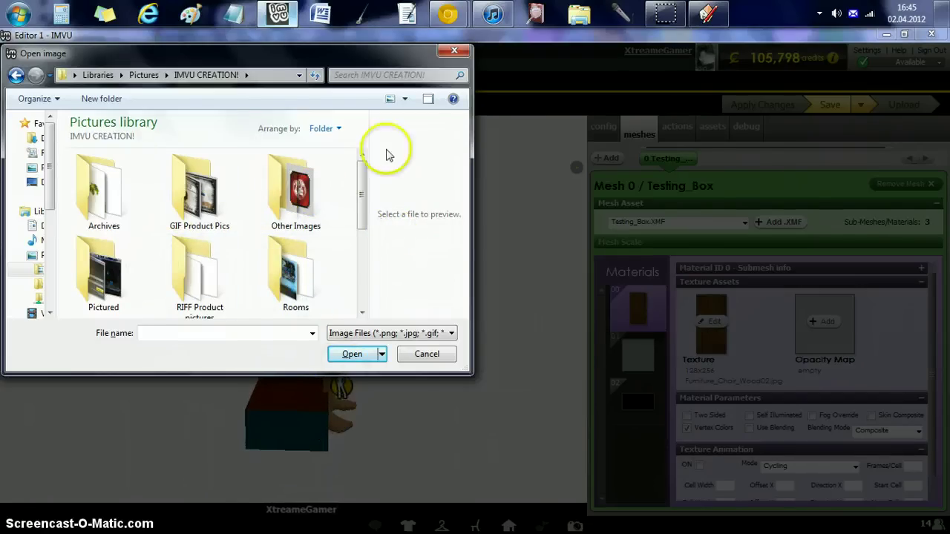
{"action": "mouse_move", "coordinate": [360, 210]}
{"action": "left_mouse_down"}
{"action": "mouse_move", "coordinate": [354, 244]}
{"action": "mouse_move", "coordinate": [350, 202]}
{"action": "left_mouse_up"}
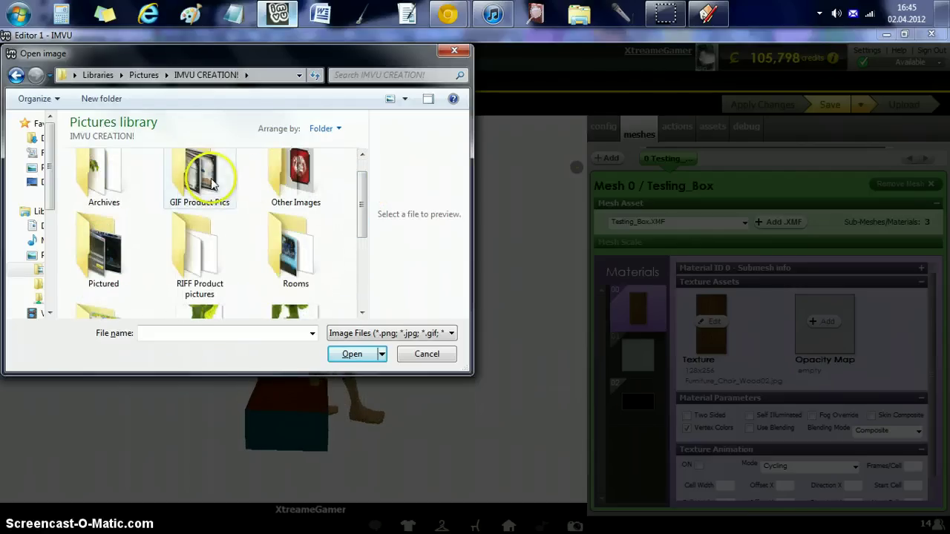
{"action": "left_click", "coordinate": [115, 267]}
{"action": "double_click", "coordinate": [115, 267]}
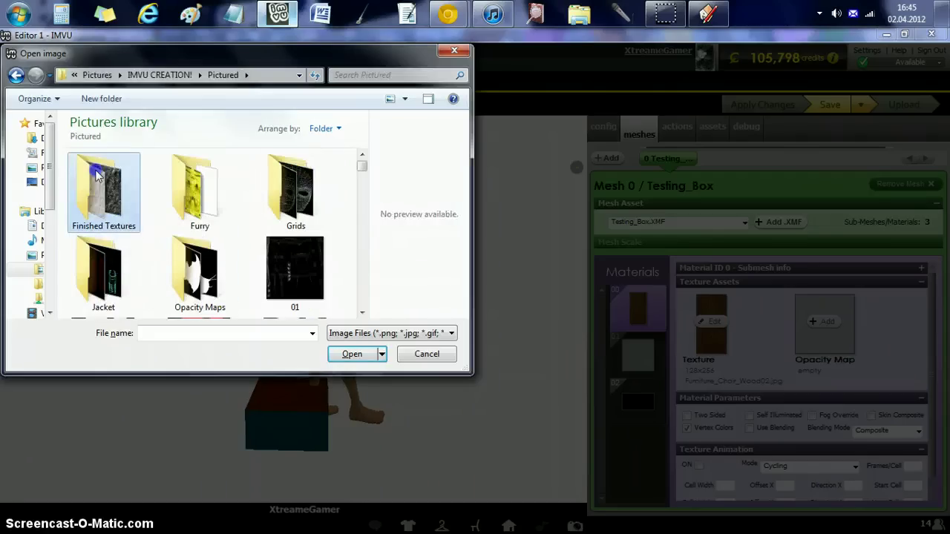
{"action": "double_click", "coordinate": [97, 175]}
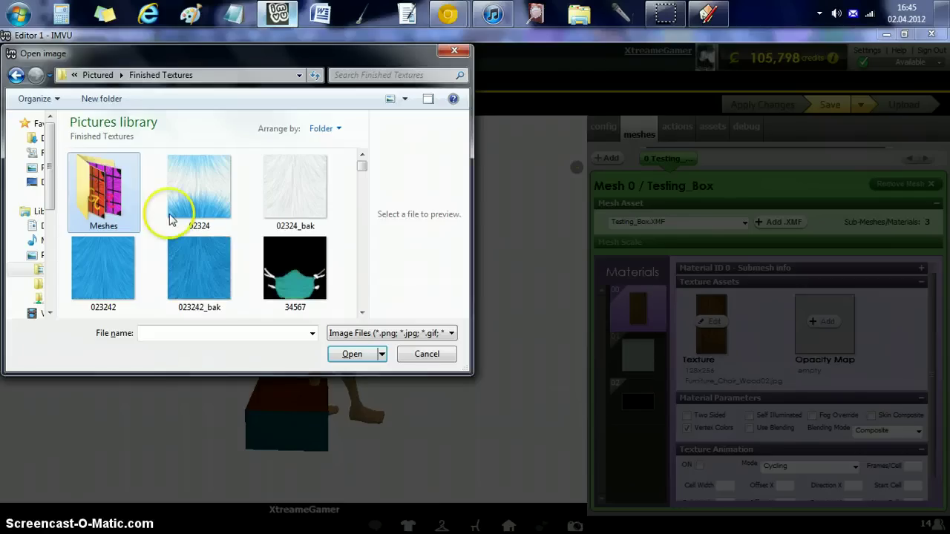
{"action": "double_click", "coordinate": [103, 190]}
{"action": "double_click", "coordinate": [330, 178]}
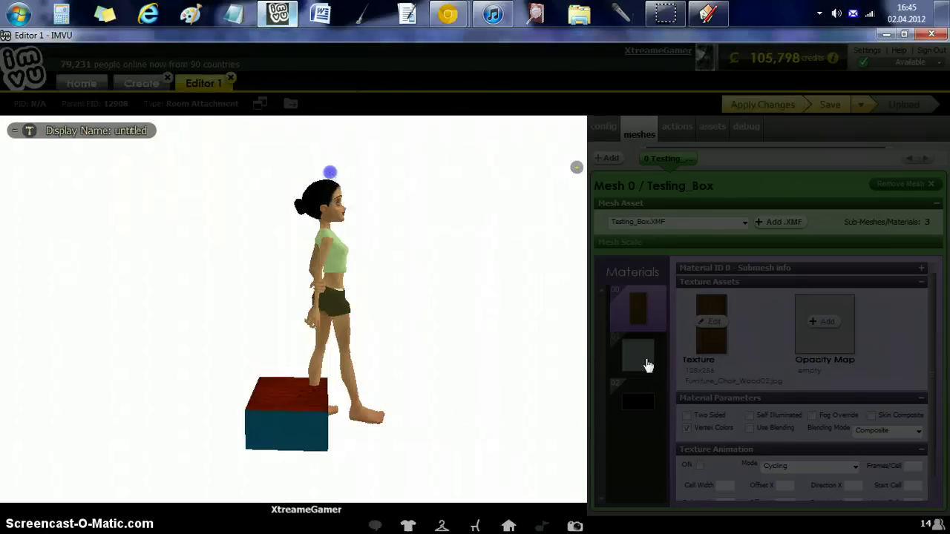
Give material 01 image 2 as its texture
{"action": "left_click", "coordinate": [648, 365]}
{"action": "left_click", "coordinate": [717, 323]}
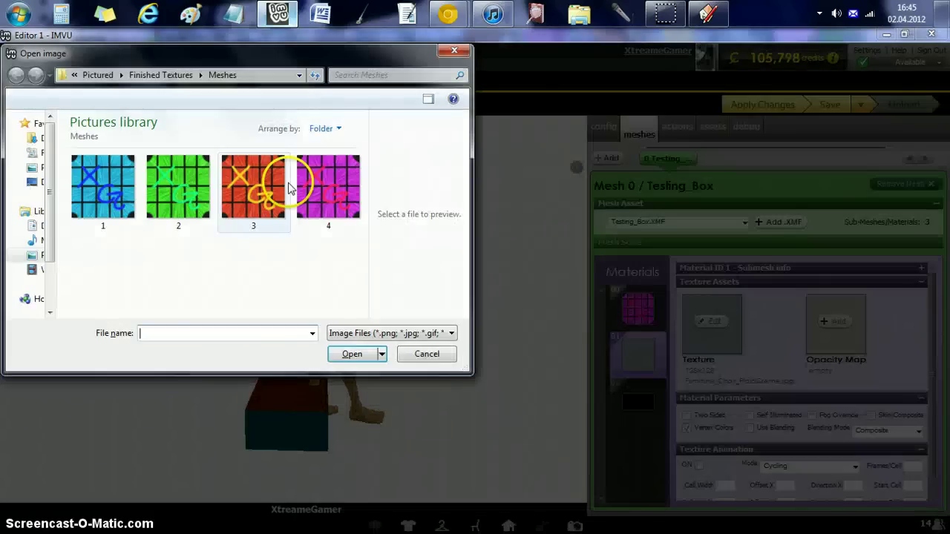
{"action": "double_click", "coordinate": [185, 188]}
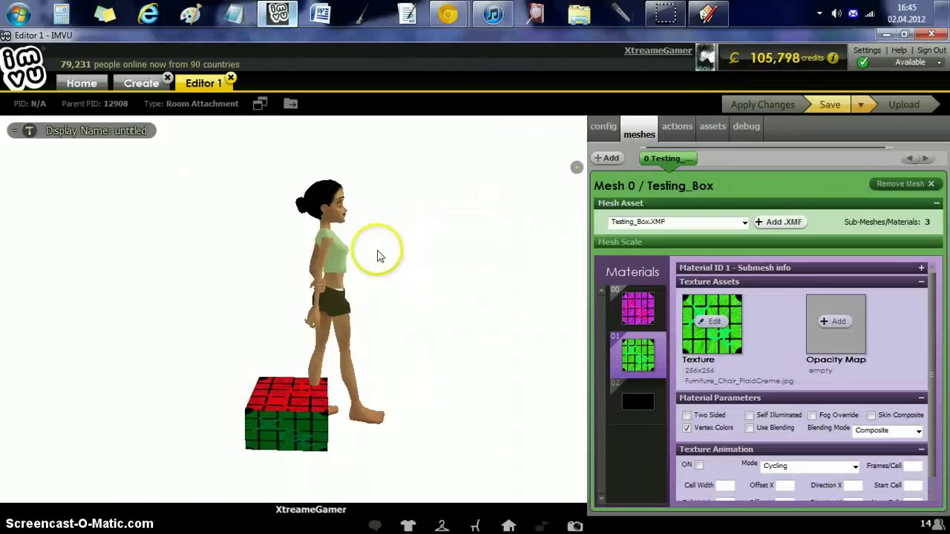
Dress the avatar in the yellow outfit from the Outfits panel
{"action": "left_click_drag", "start_coordinate": [377, 256], "coordinate": [438, 520]}
{"action": "left_click", "coordinate": [443, 524]}
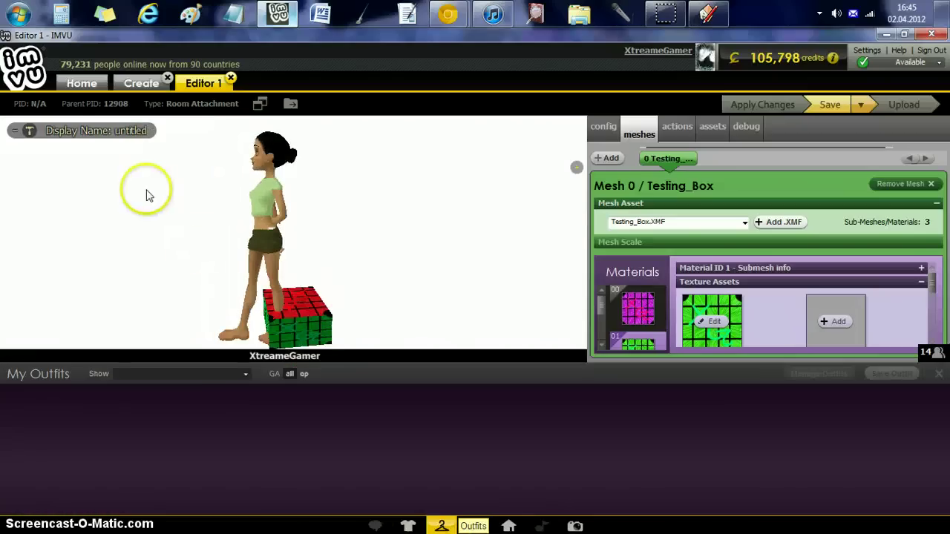
{"action": "left_click_drag", "start_coordinate": [117, 197], "coordinate": [303, 193]}
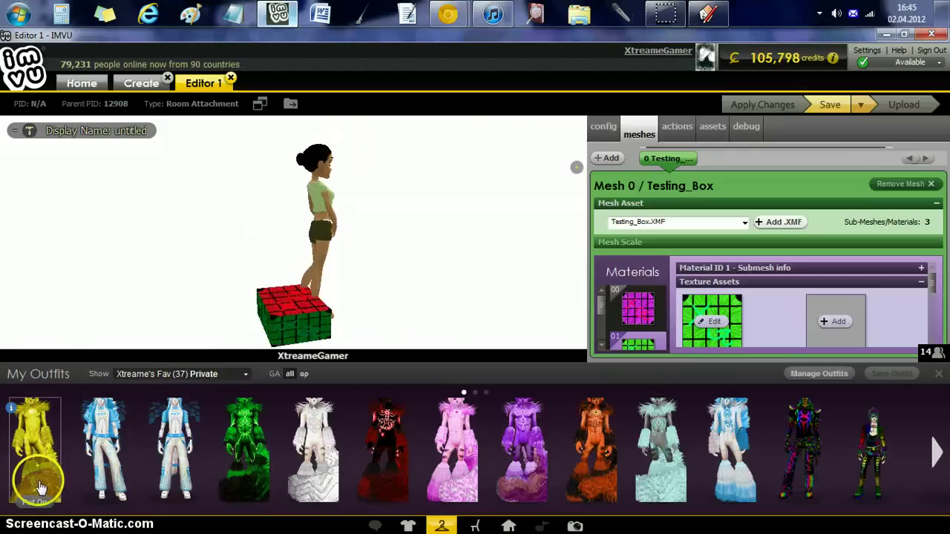
{"action": "left_click", "coordinate": [37, 467]}
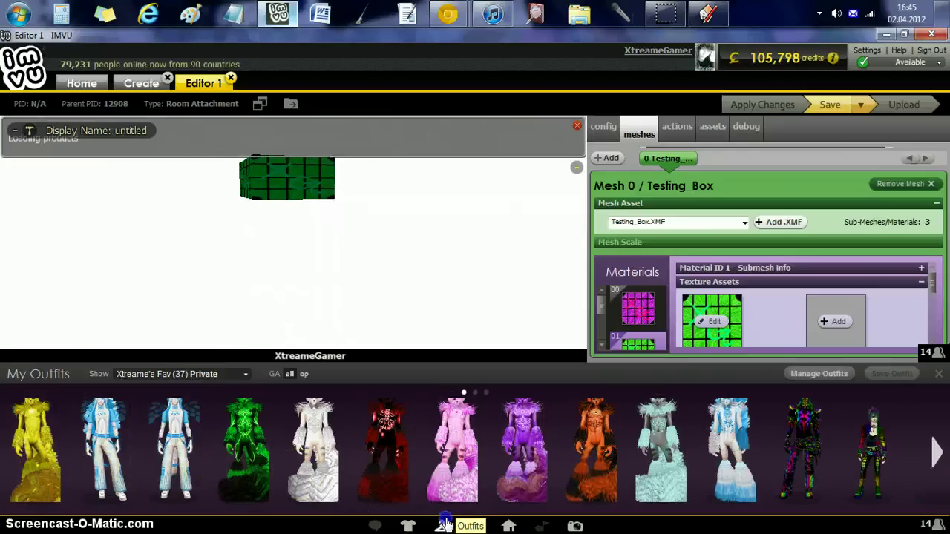
{"action": "left_click", "coordinate": [442, 524]}
Orbit and zoom to view the whole avatar standing beside the textured box
{"action": "left_click_drag", "start_coordinate": [421, 278], "coordinate": [394, 191]}
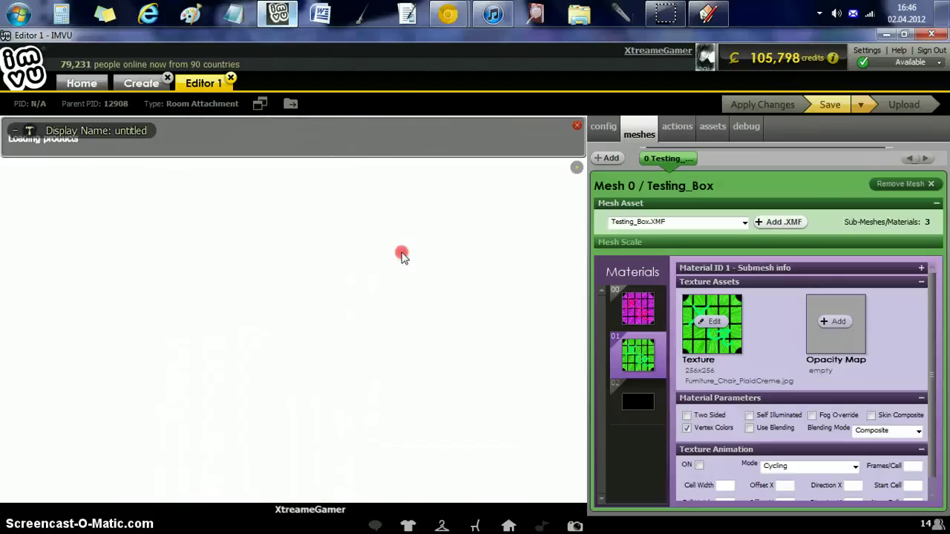
{"action": "mouse_move", "coordinate": [403, 261]}
{"action": "left_mouse_down"}
{"action": "mouse_move", "coordinate": [399, 356]}
{"action": "mouse_move", "coordinate": [403, 272]}
{"action": "left_mouse_up"}
{"action": "right_click_drag", "start_coordinate": [403, 272], "coordinate": [441, 257]}
Replace material 00's red grid texture with image 1, Furniture_Chair_Wood02.jpg, and apply the change
{"action": "left_click", "coordinate": [638, 308]}
{"action": "left_click", "coordinate": [708, 322]}
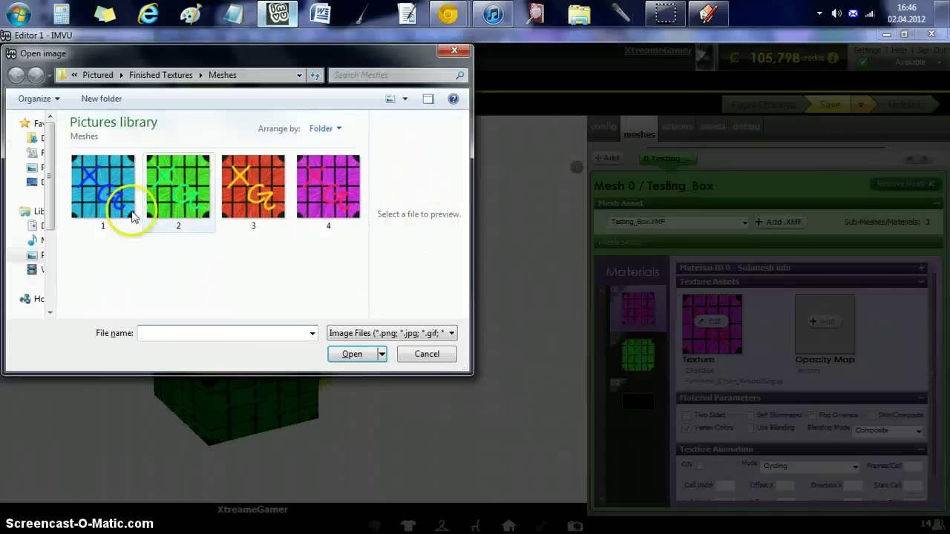
{"action": "left_click", "coordinate": [127, 213]}
{"action": "double_click", "coordinate": [128, 213]}
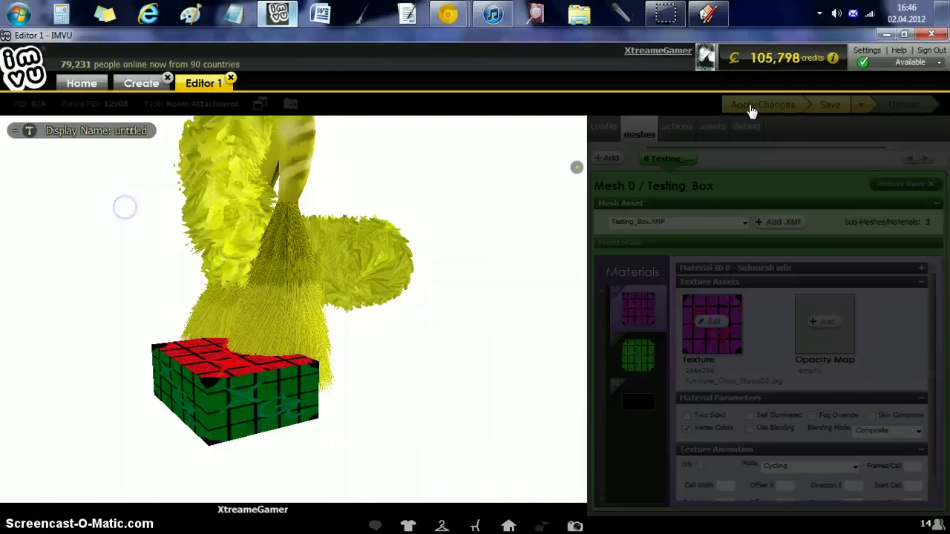
{"action": "left_click", "coordinate": [753, 107]}
Orbit around the retextured box, check the SketchUp model, then return to the IMVU editor
{"action": "scroll", "coordinate": [477, 214], "scroll_direction": "up", "scroll_amount": 5}
{"action": "scroll", "coordinate": [477, 216], "scroll_direction": "down", "scroll_amount": 5}
{"action": "left_click_drag", "start_coordinate": [346, 240], "coordinate": [318, 345]}
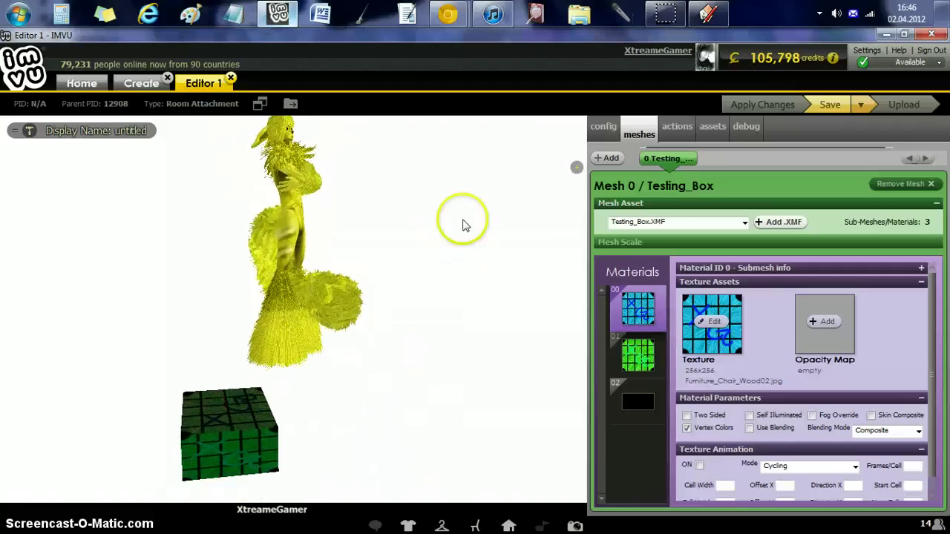
{"action": "mouse_move", "coordinate": [462, 222]}
{"action": "right_mouse_down"}
{"action": "mouse_move", "coordinate": [405, 256]}
{"action": "mouse_move", "coordinate": [394, 282]}
{"action": "right_mouse_up"}
{"action": "left_click", "coordinate": [708, 13]}
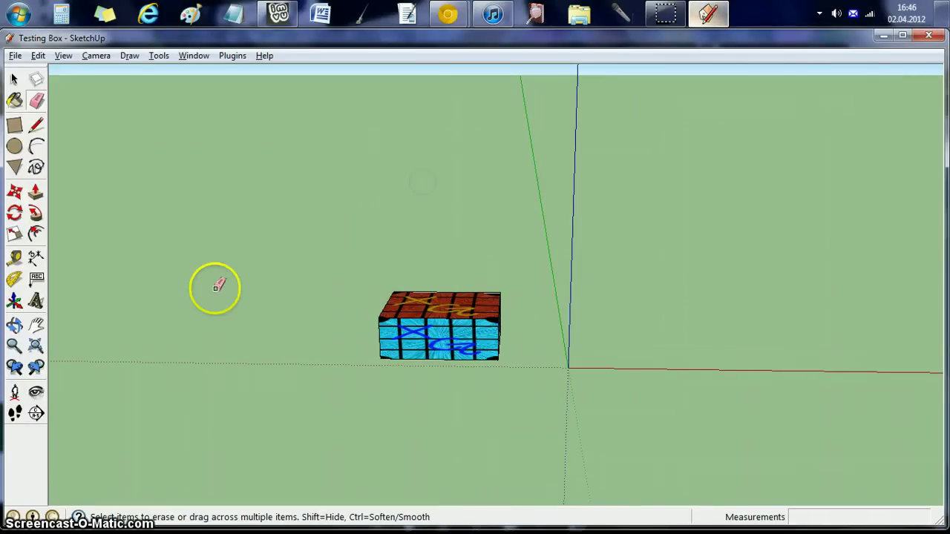
{"action": "left_click", "coordinate": [280, 15]}
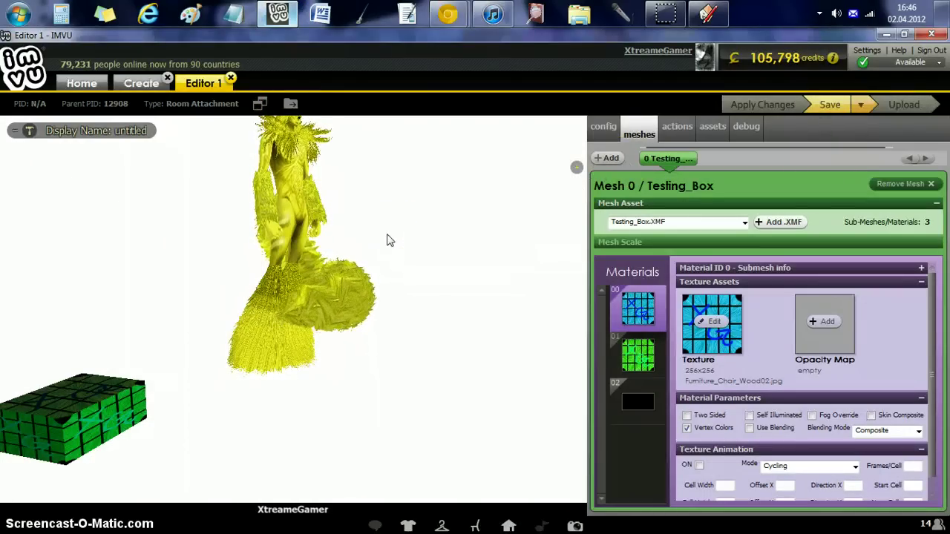
Open the avatar's clothing inventory, show all categories, and start a 'Cooki' search
{"action": "left_click", "coordinate": [387, 237]}
{"action": "scroll", "coordinate": [382, 245], "scroll_direction": "down", "scroll_amount": 5}
{"action": "left_click", "coordinate": [365, 259]}
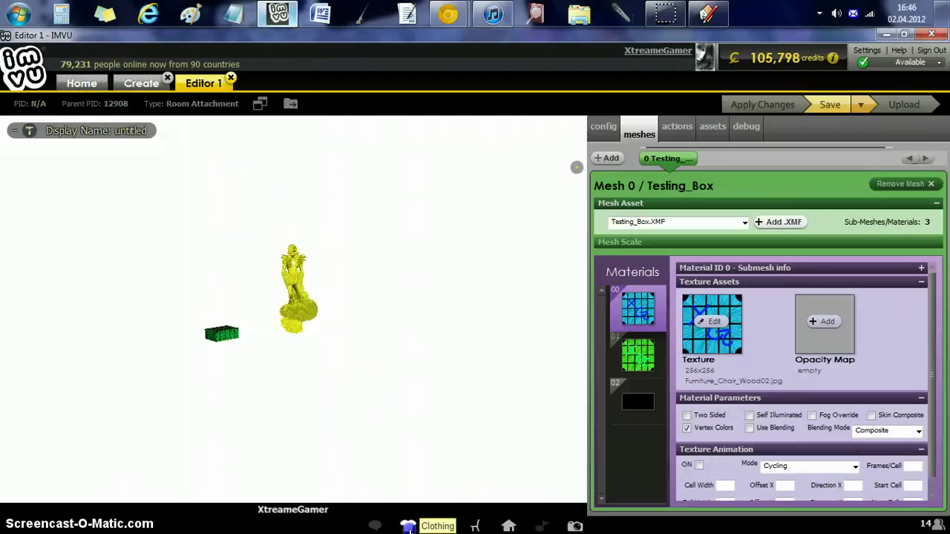
{"action": "left_click", "coordinate": [408, 528]}
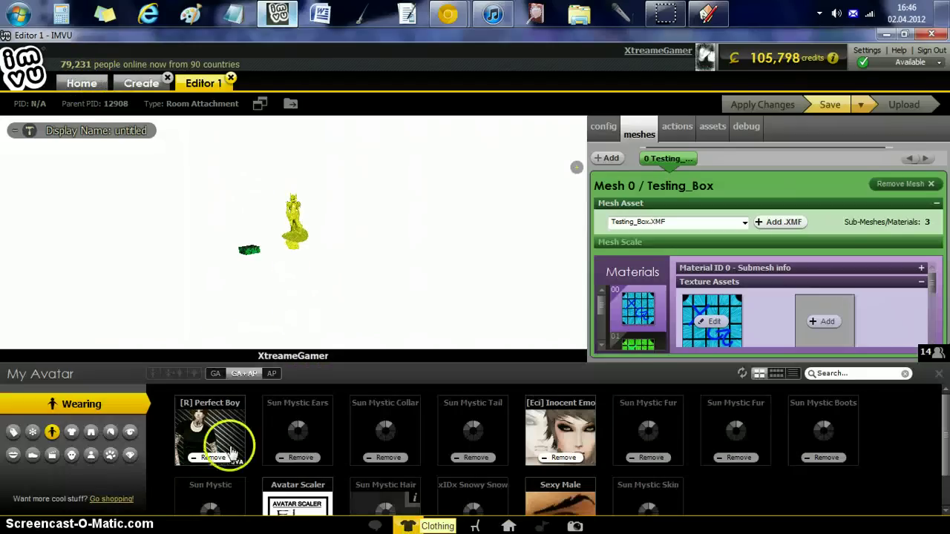
{"action": "left_click", "coordinate": [838, 372]}
{"action": "type", "text": "Cookie"}
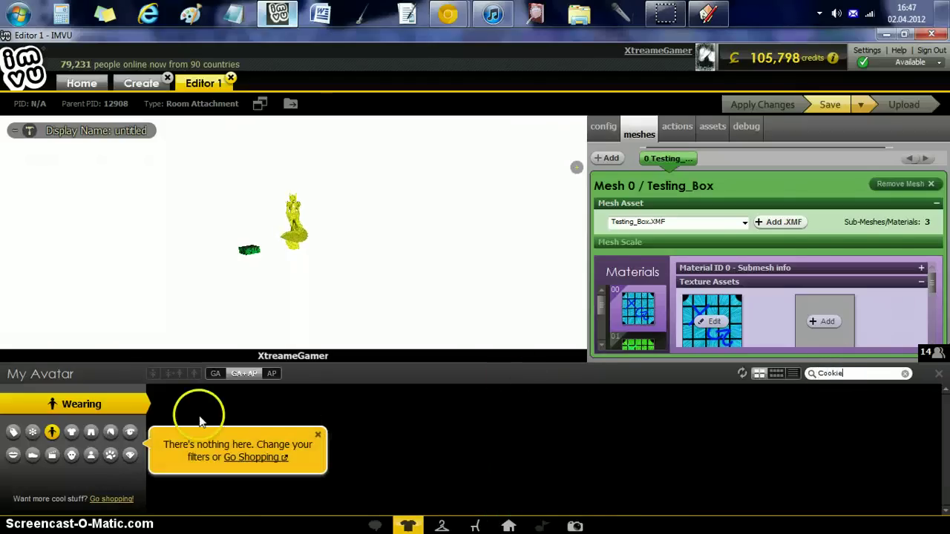
{"action": "left_click", "coordinate": [36, 434]}
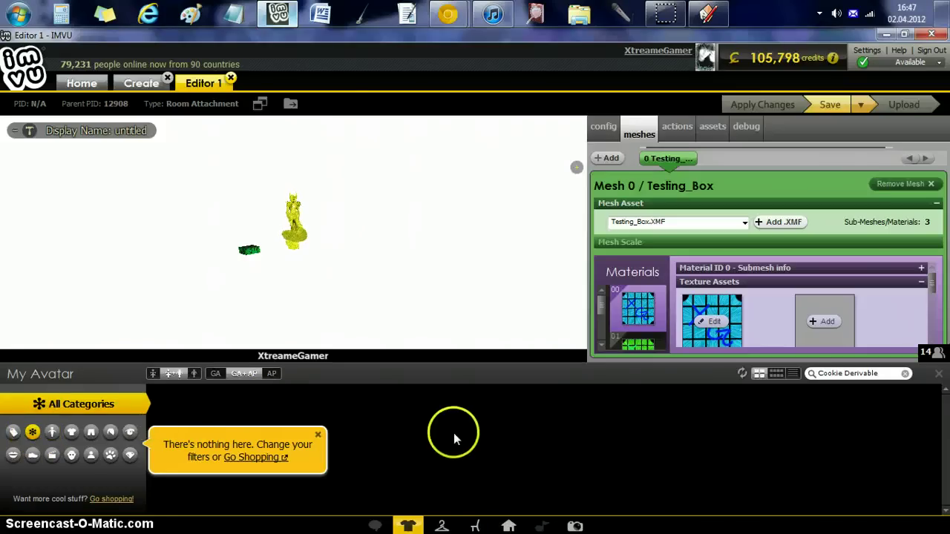
Search the inventory for 'Cookie' and add the Male Dev Cookie item to the avatar
{"action": "left_click", "coordinate": [846, 374]}
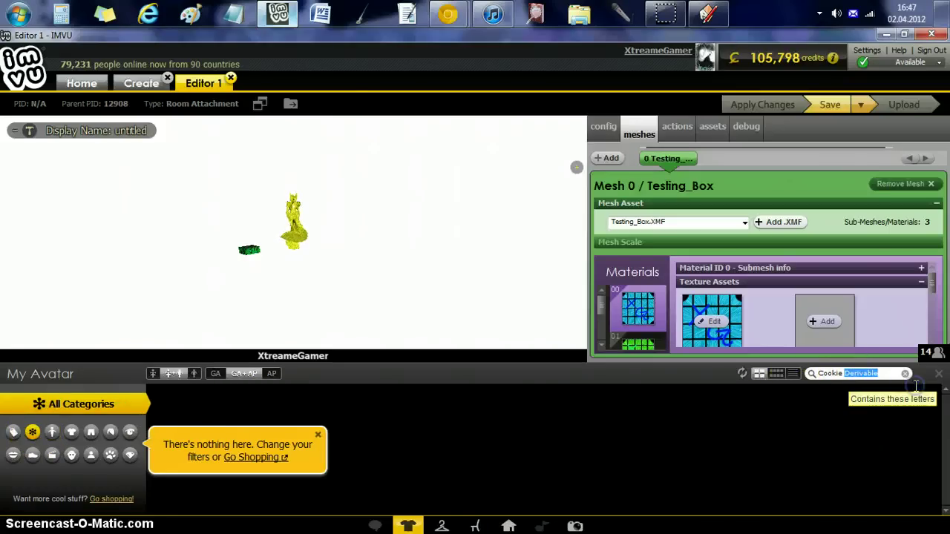
{"action": "type", "text": "Cookie"}
{"action": "key", "text": "Return"}
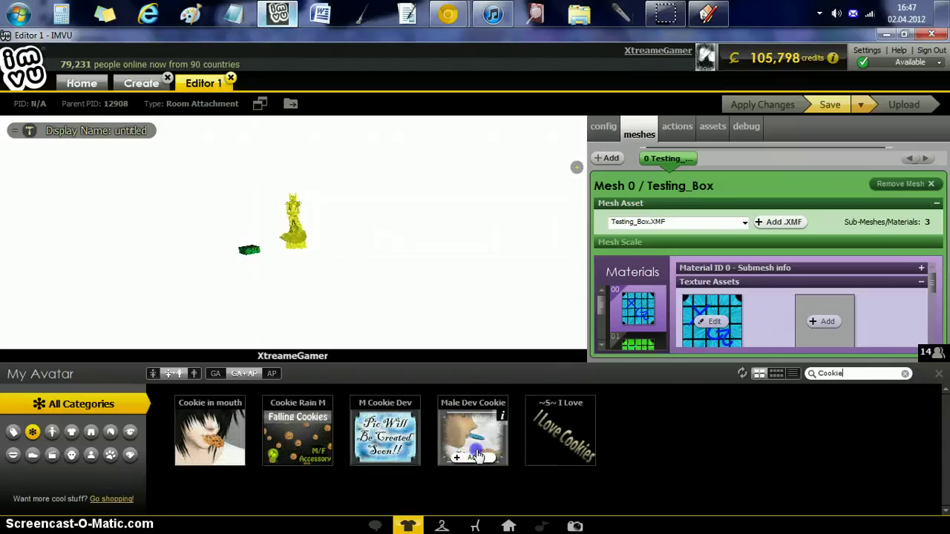
{"action": "left_click", "coordinate": [408, 525]}
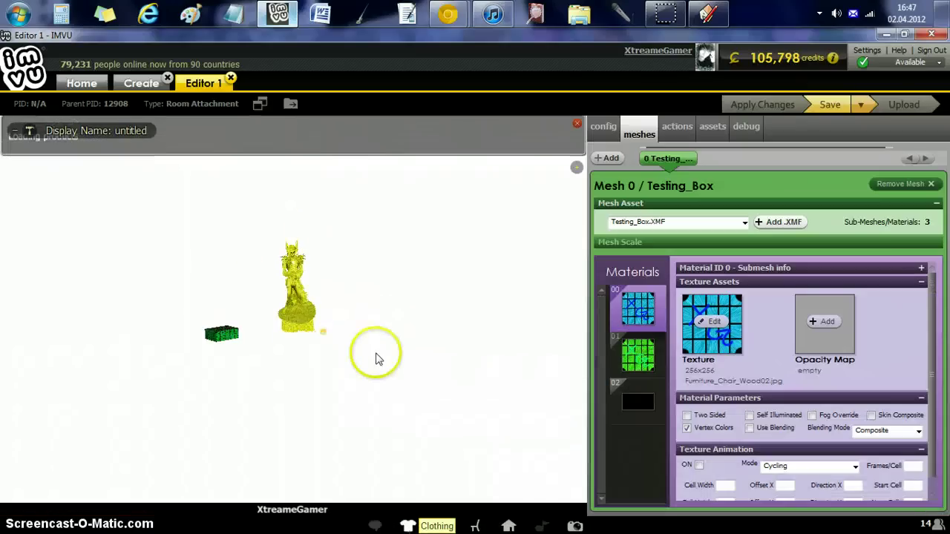
Orbit around the avatar's head to inspect the Male Dev Cookie item from several sides
{"action": "scroll", "coordinate": [423, 319], "scroll_direction": "up", "scroll_amount": 3}
{"action": "mouse_move", "coordinate": [417, 310]}
{"action": "left_mouse_down"}
{"action": "mouse_move", "coordinate": [418, 430]}
{"action": "mouse_move", "coordinate": [499, 331]}
{"action": "mouse_move", "coordinate": [455, 331]}
{"action": "mouse_move", "coordinate": [346, 282]}
{"action": "left_mouse_up"}
{"action": "scroll", "coordinate": [348, 286], "scroll_direction": "up", "scroll_amount": 2}
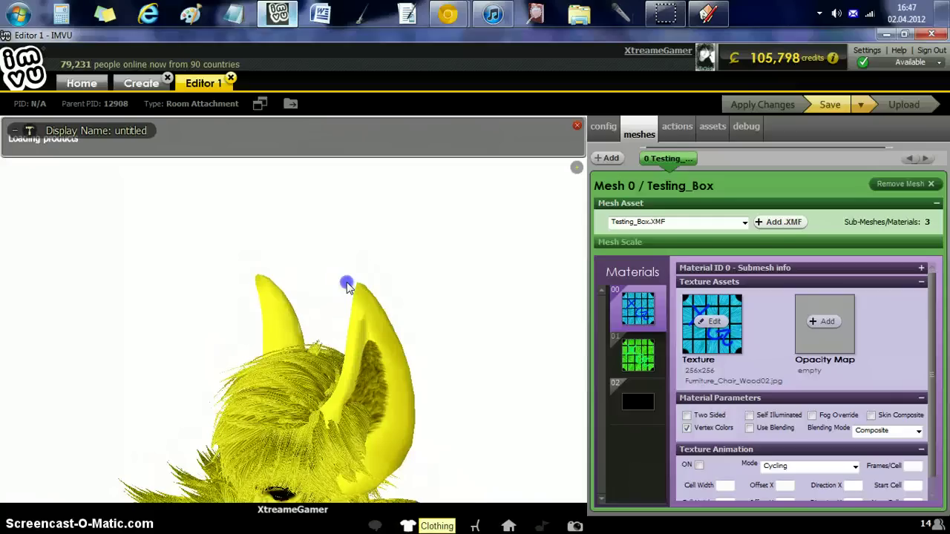
{"action": "scroll", "coordinate": [359, 317], "scroll_direction": "down", "scroll_amount": 2}
{"action": "mouse_move", "coordinate": [360, 314]}
{"action": "left_mouse_down"}
{"action": "mouse_move", "coordinate": [408, 315]}
{"action": "mouse_move", "coordinate": [405, 301]}
{"action": "left_mouse_up"}
{"action": "mouse_move", "coordinate": [405, 301]}
{"action": "right_mouse_down"}
{"action": "mouse_move", "coordinate": [475, 287]}
{"action": "mouse_move", "coordinate": [536, 288]}
{"action": "mouse_move", "coordinate": [376, 284]}
{"action": "mouse_move", "coordinate": [532, 284]}
{"action": "right_mouse_up"}
{"action": "mouse_move", "coordinate": [532, 285]}
{"action": "left_mouse_down"}
{"action": "mouse_move", "coordinate": [479, 302]}
{"action": "mouse_move", "coordinate": [493, 218]}
{"action": "mouse_move", "coordinate": [483, 286]}
{"action": "left_mouse_up"}
{"action": "mouse_move", "coordinate": [483, 286]}
{"action": "right_mouse_down"}
{"action": "mouse_move", "coordinate": [513, 227]}
{"action": "mouse_move", "coordinate": [337, 225]}
{"action": "mouse_move", "coordinate": [384, 292]}
{"action": "mouse_move", "coordinate": [399, 343]}
{"action": "right_mouse_up"}
Go back to the avatar's item inventory and select the search text for replacement
{"action": "left_click", "coordinate": [443, 527]}
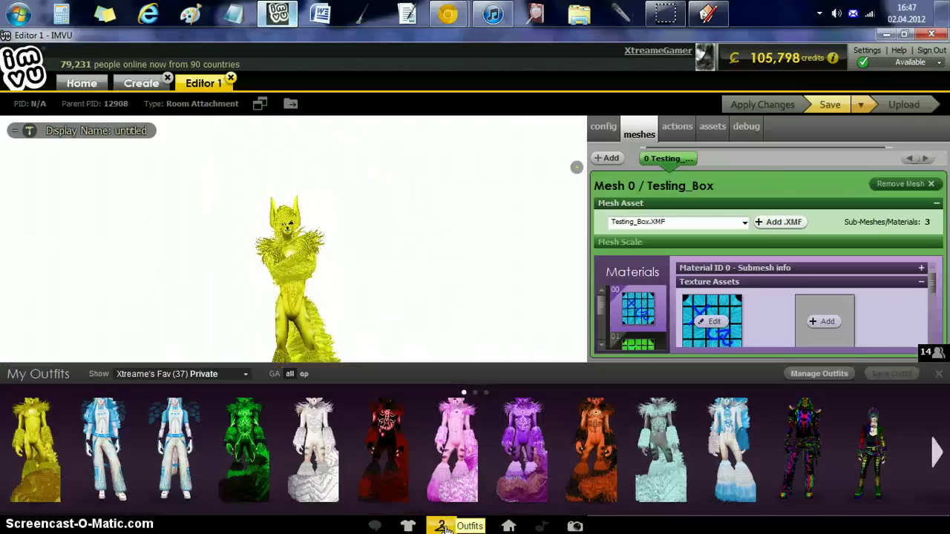
{"action": "left_click", "coordinate": [443, 527]}
{"action": "left_click", "coordinate": [844, 373]}
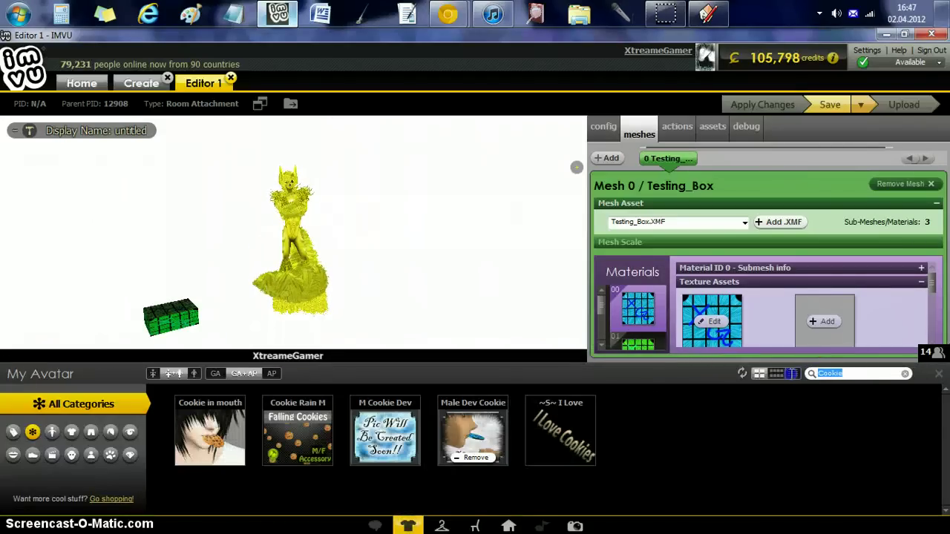
Search the inventory for 'sign', put the Male Dev 3D Sign on the avatar, and close the panel
{"action": "type", "text": "sign"}
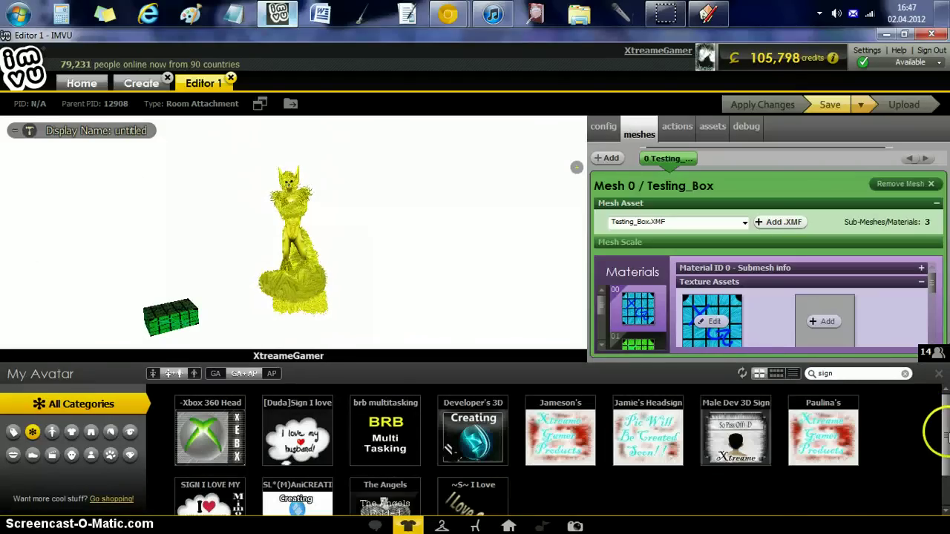
{"action": "left_click_drag", "start_coordinate": [933, 423], "coordinate": [945, 460]}
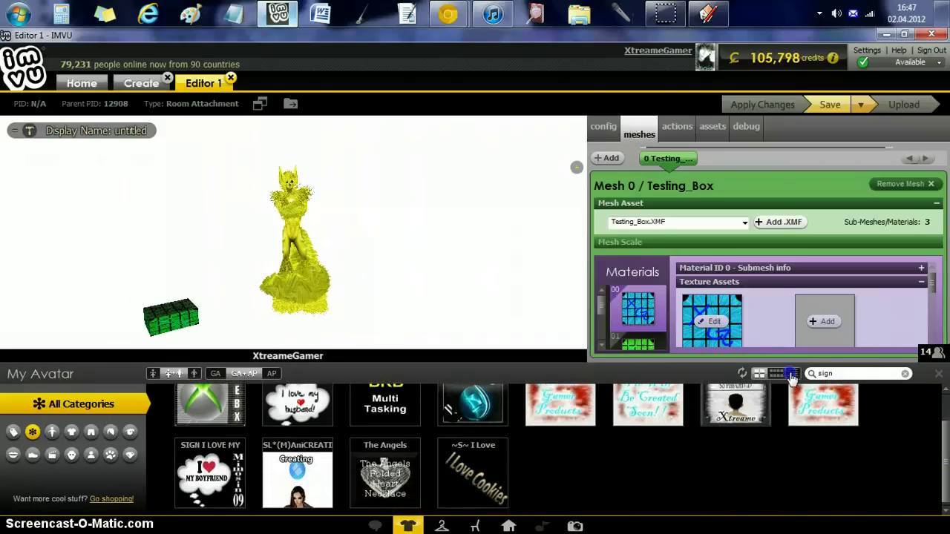
{"action": "left_click", "coordinate": [738, 404]}
{"action": "left_click", "coordinate": [505, 512]}
{"action": "left_click", "coordinate": [407, 526]}
Orbit the camera to inspect the name sign floating above the avatar's head
{"action": "scroll", "coordinate": [467, 275], "scroll_direction": "up", "scroll_amount": 4}
{"action": "scroll", "coordinate": [488, 258], "scroll_direction": "down", "scroll_amount": 5}
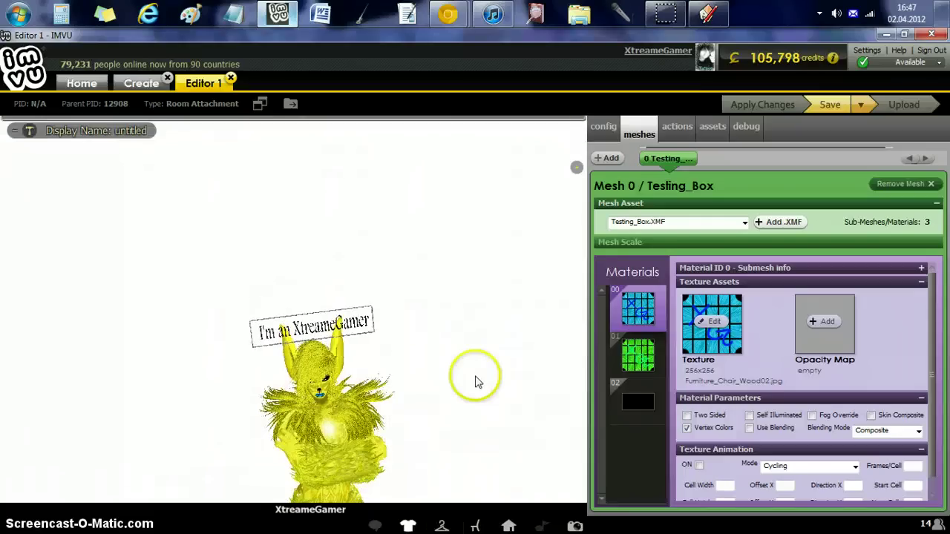
{"action": "left_click_drag", "start_coordinate": [477, 381], "coordinate": [429, 318]}
{"action": "right_click_drag", "start_coordinate": [428, 319], "coordinate": [523, 332]}
{"action": "scroll", "coordinate": [527, 358], "scroll_direction": "down", "scroll_amount": 5}
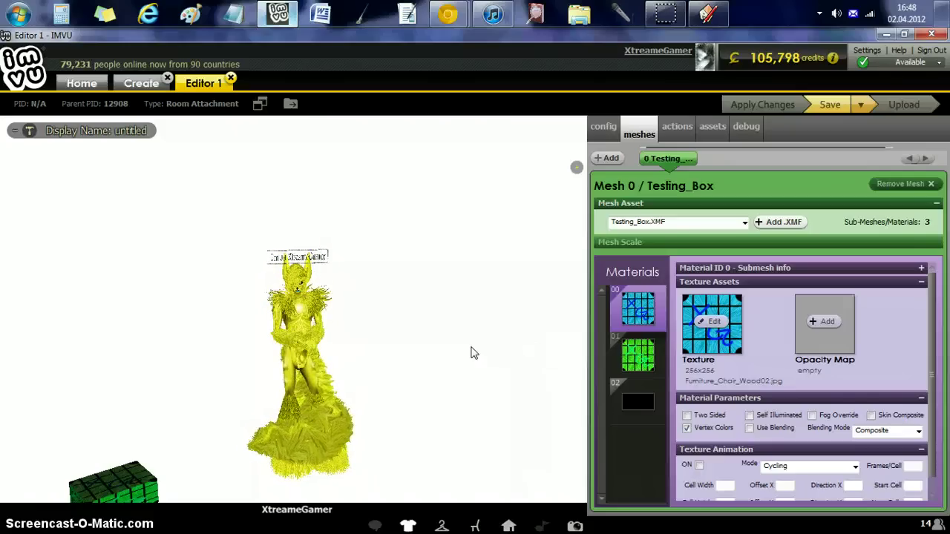
Switch from Editor 1 to IMVU's Home tab
{"action": "left_click", "coordinate": [82, 84]}
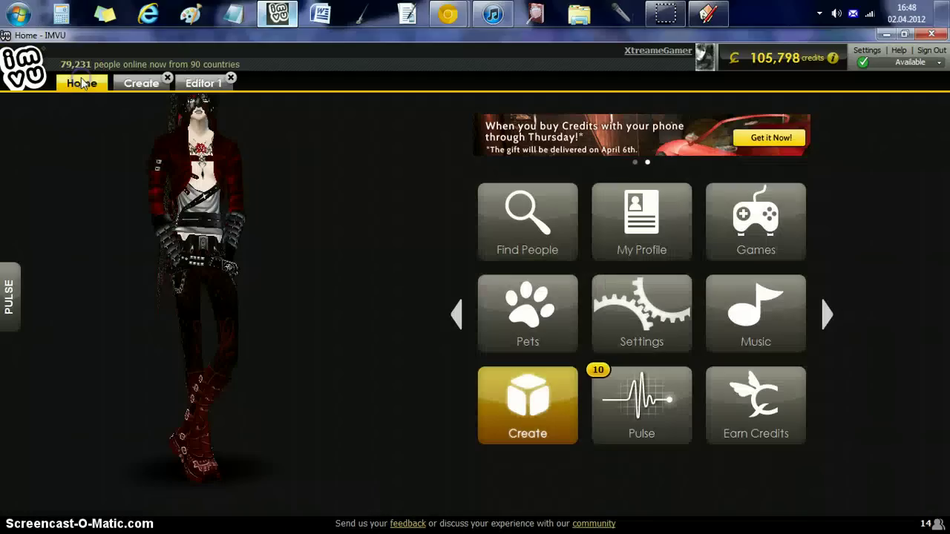